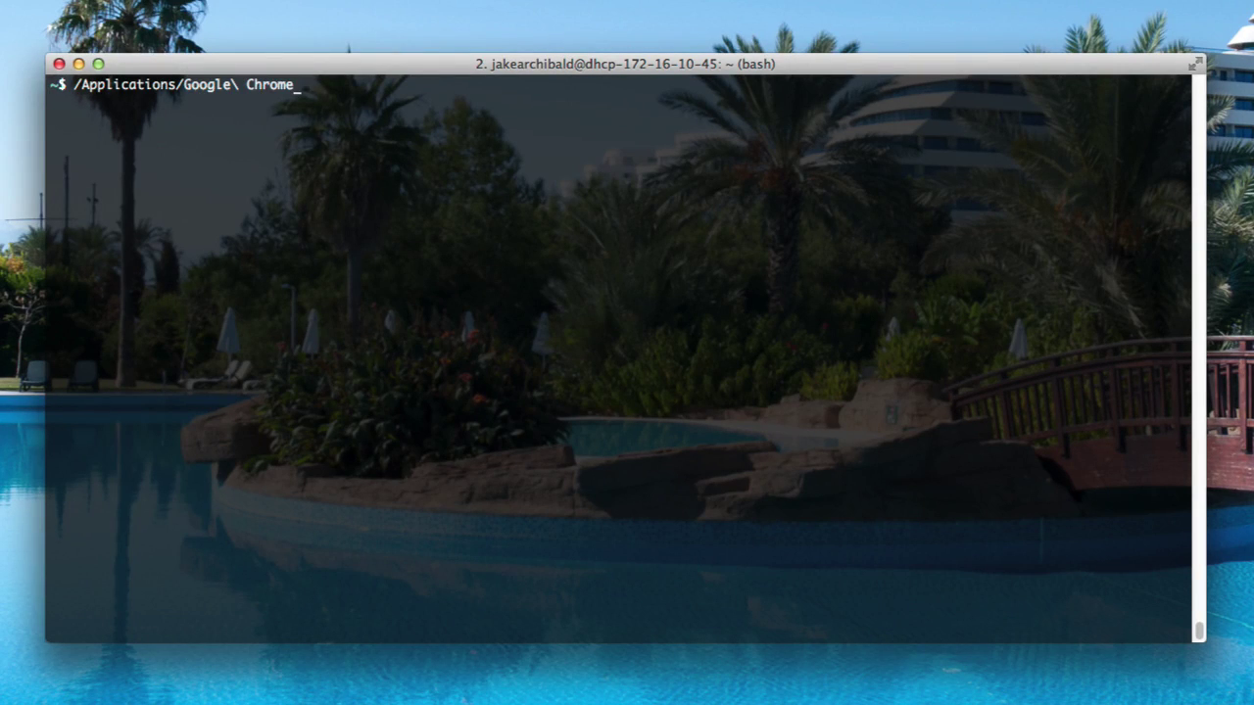
Step: Enter the Chrome Canary binary path plus --enable-threaded-compositing, --force-compositing-mode and --enable-impl-side-painting flags
type("\\ C")
key("Tab")
type("C")
key("Tab")
key("Tab")
key("Tab")
key("Tab")
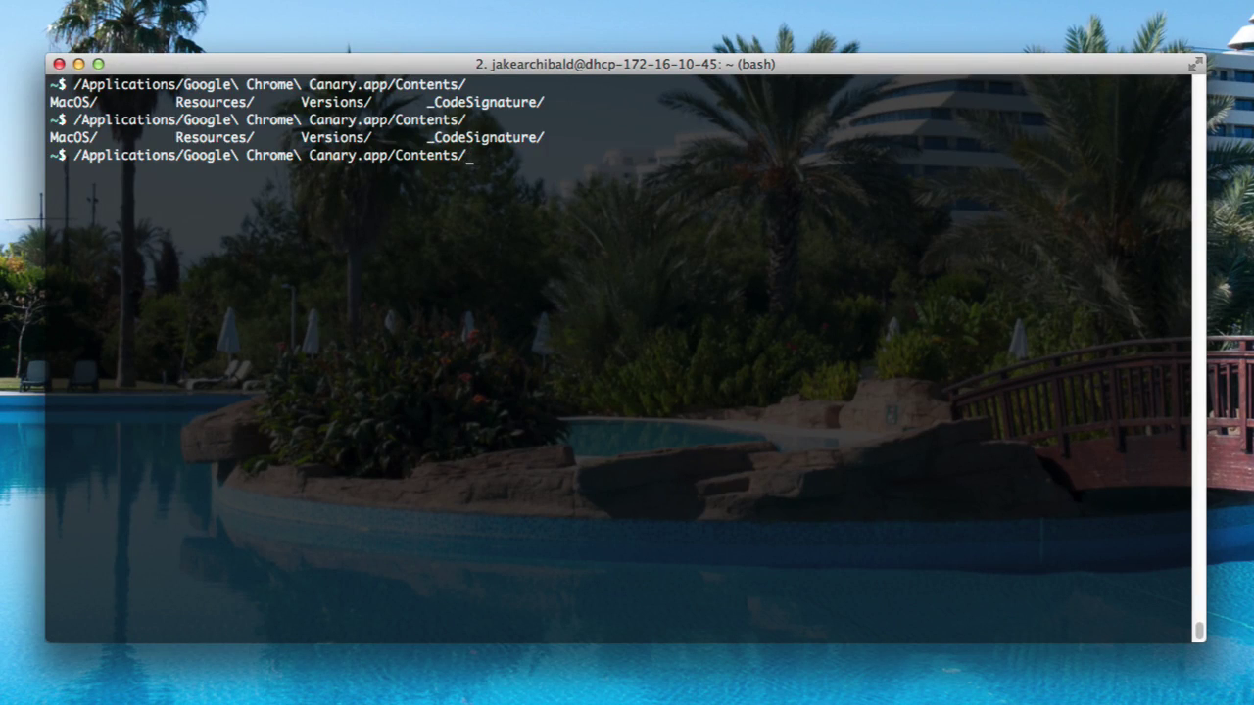
type("M")
key("Tab")
type("G")
key("Tab")
type("--enable")
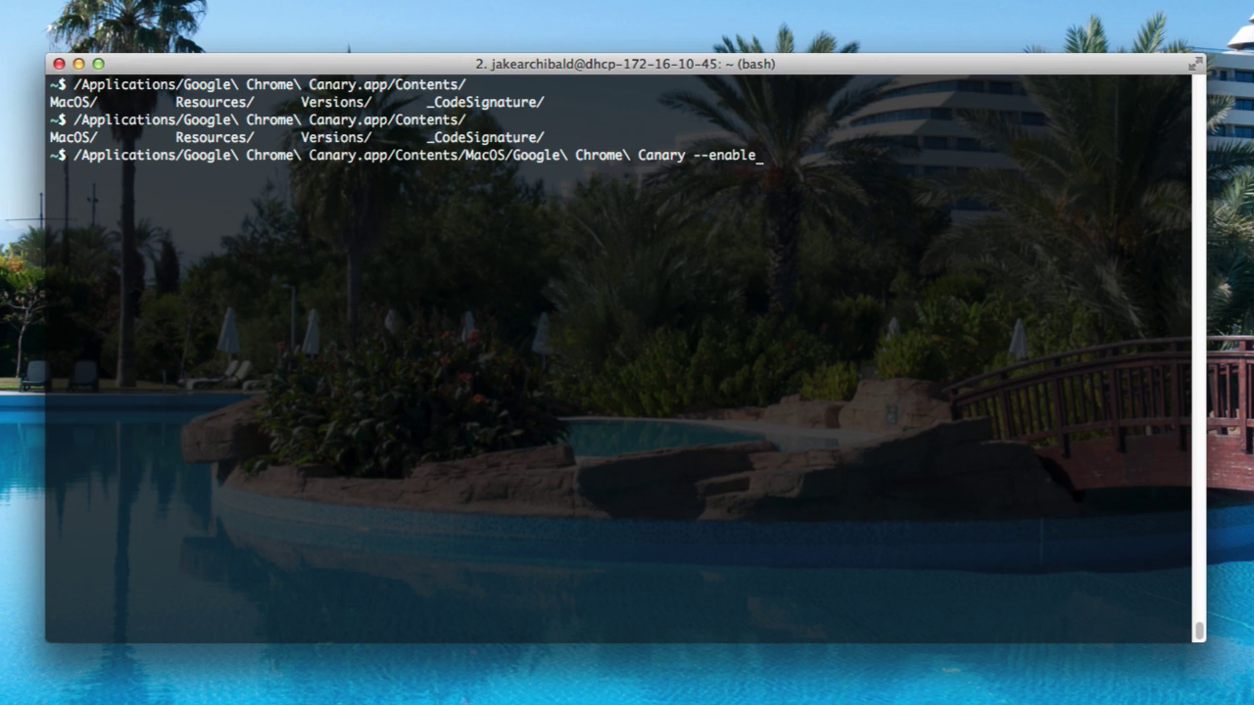
type("-threaded-compositing --force-compos")
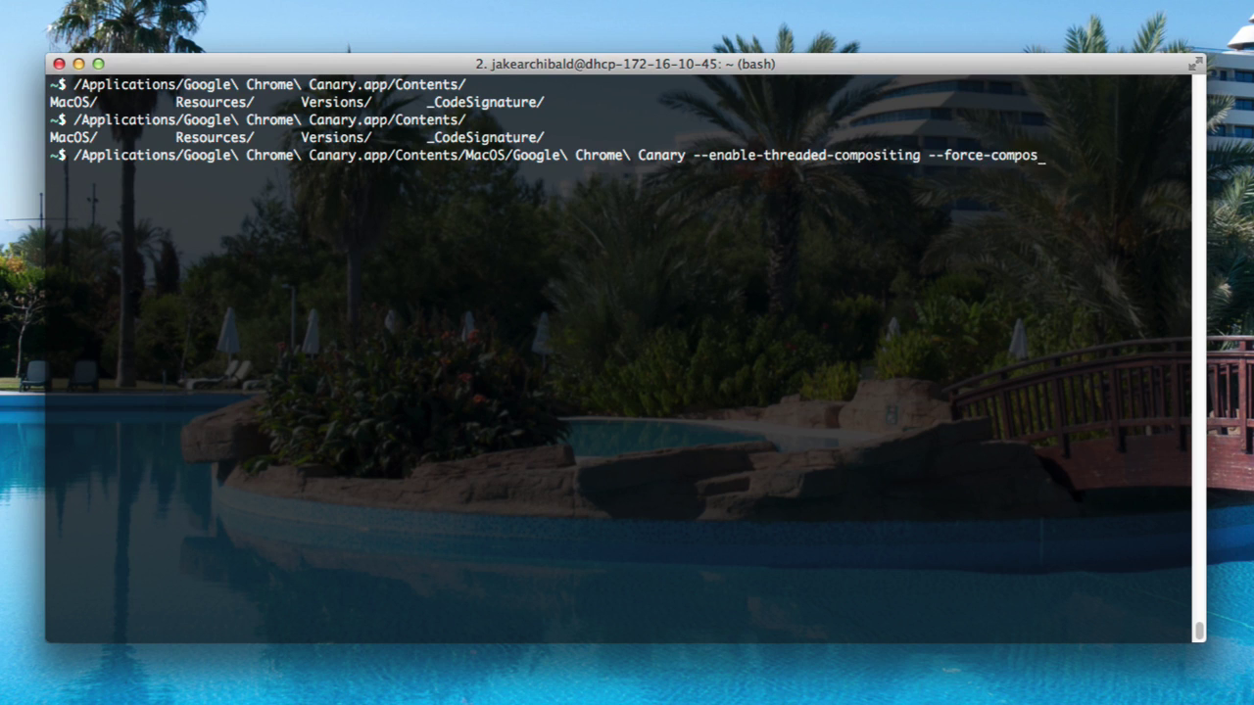
type("iting-mode --enable-impl-side-painting ")
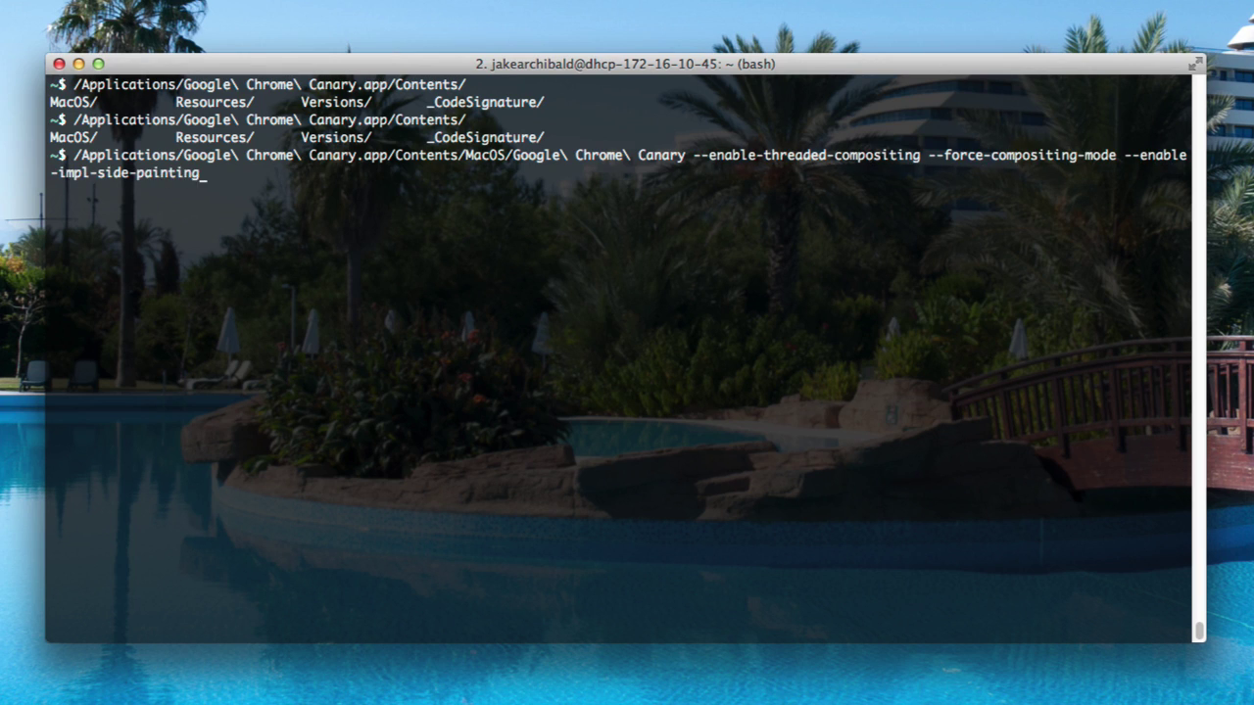
type("--enable-skia-benchmarking")
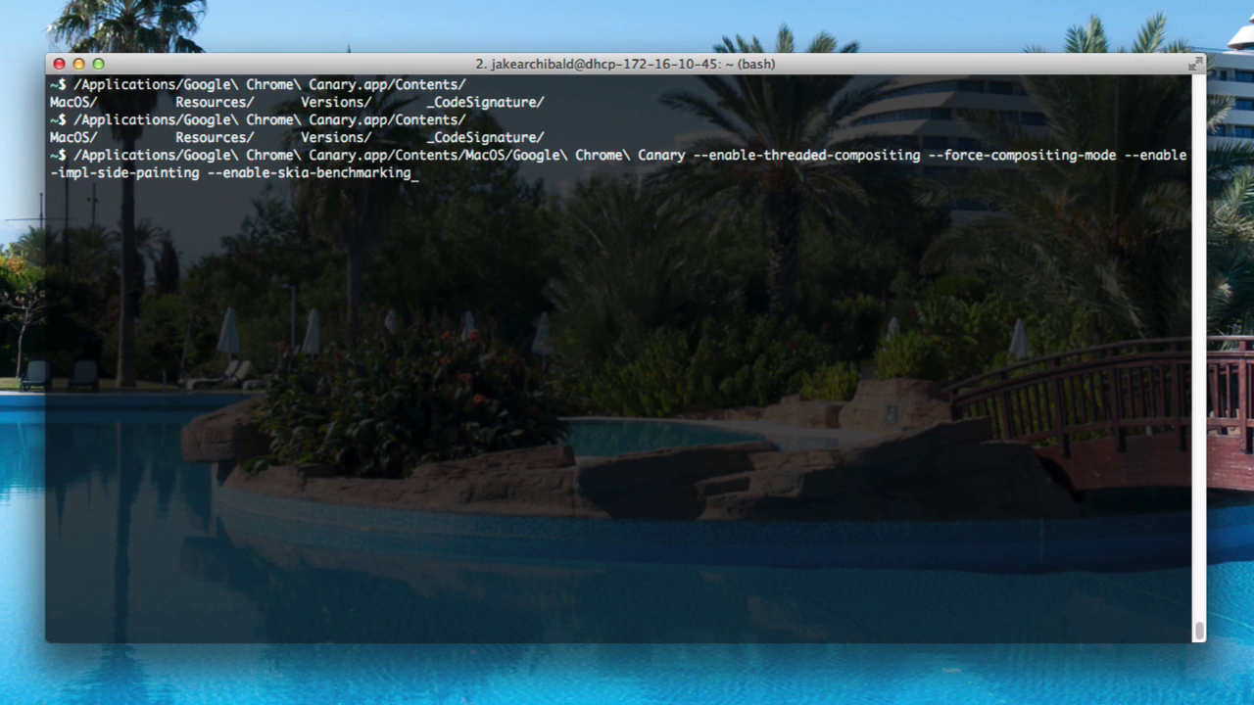
type(" --allow-webui-compositing")
Step: Launch the flagged Chrome Canary and load about:tracing
key("Return")
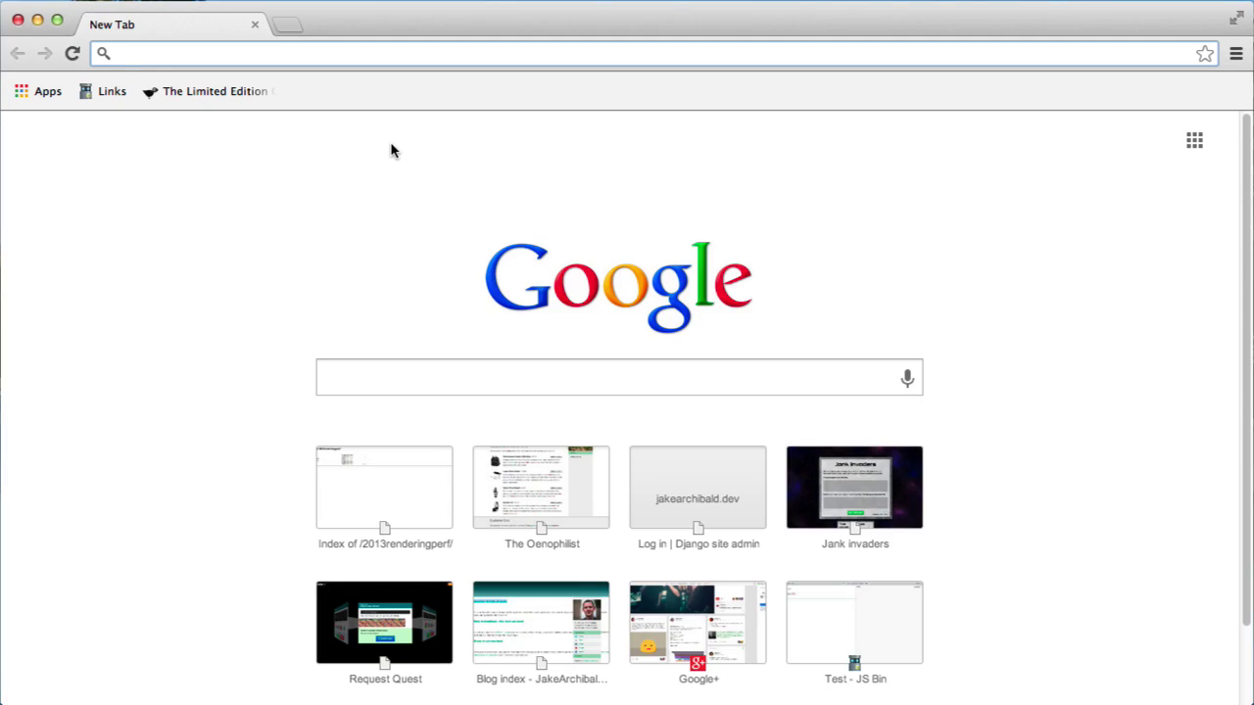
type("about:tra")
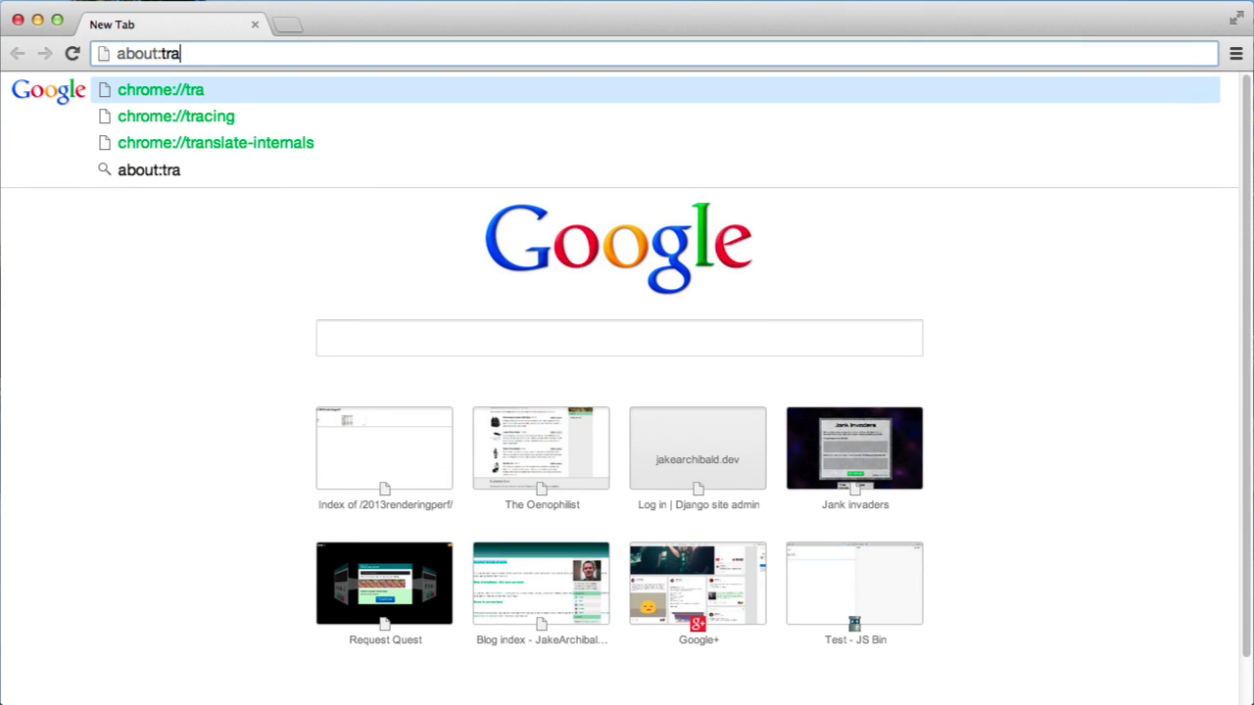
key("Return")
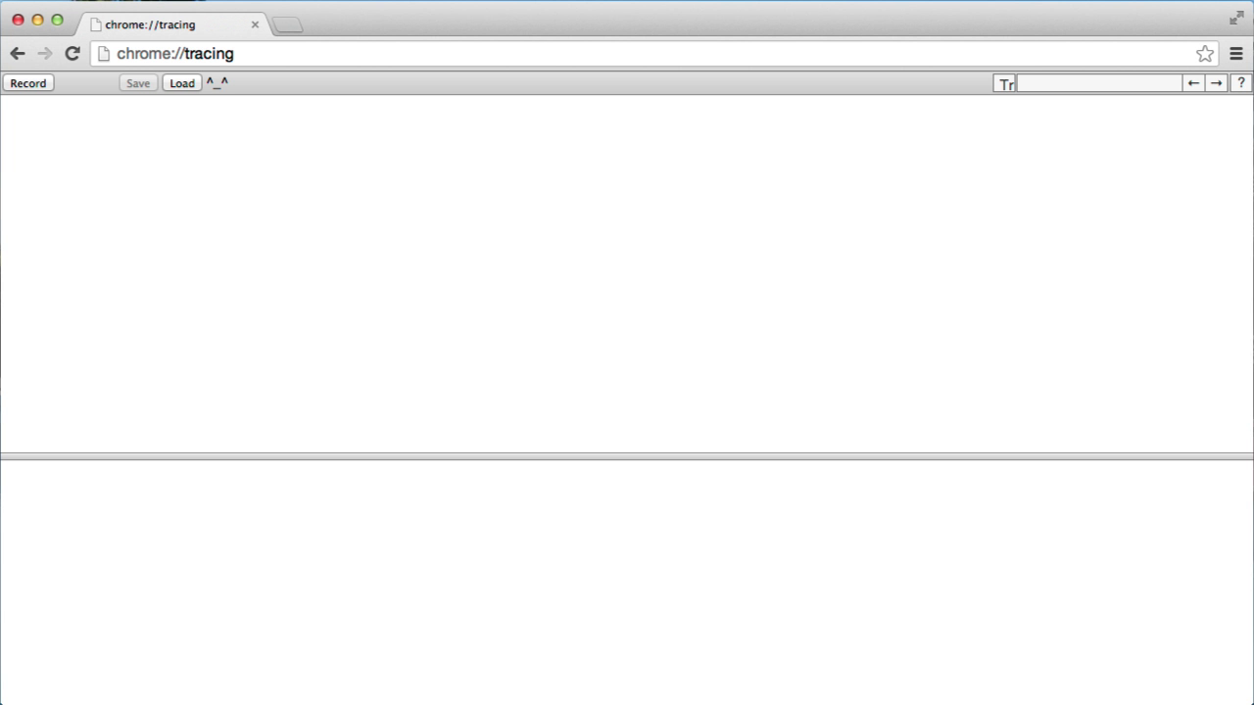
Step: Record a continuous trace with the gpu and disabled-by-default-cc.debug categories checked
left_click(42, 83)
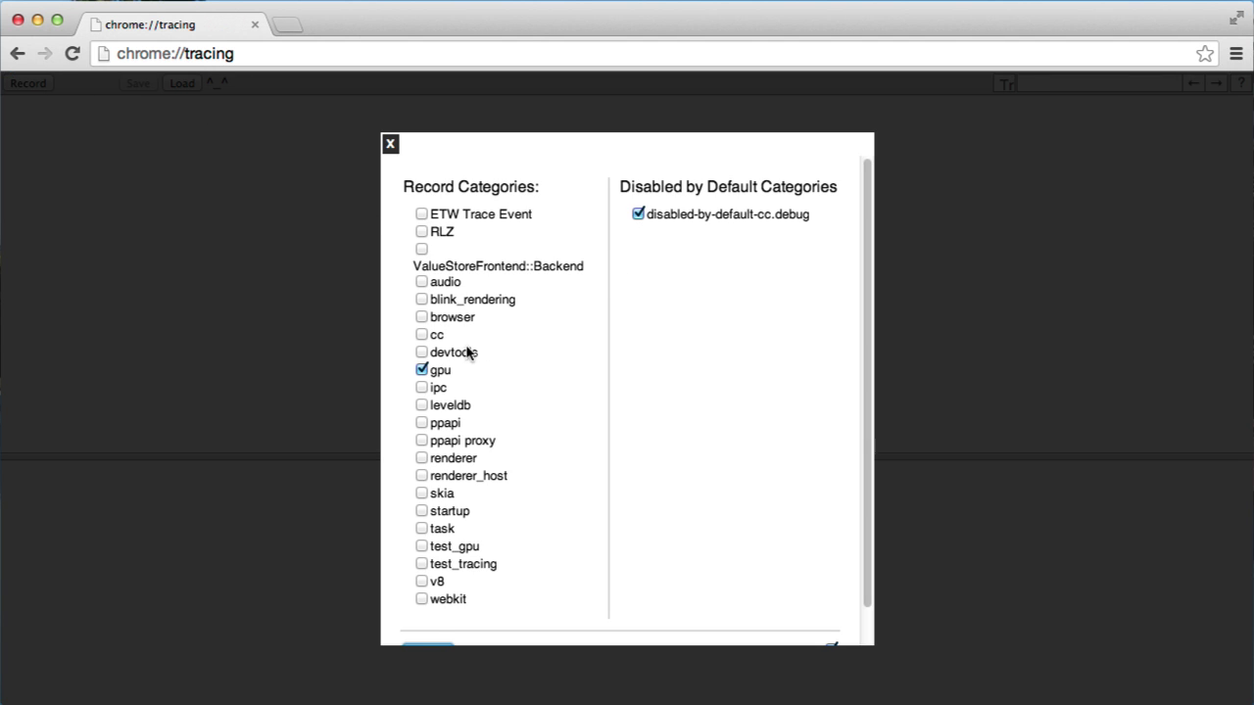
scroll(625, 395, "down", 2)
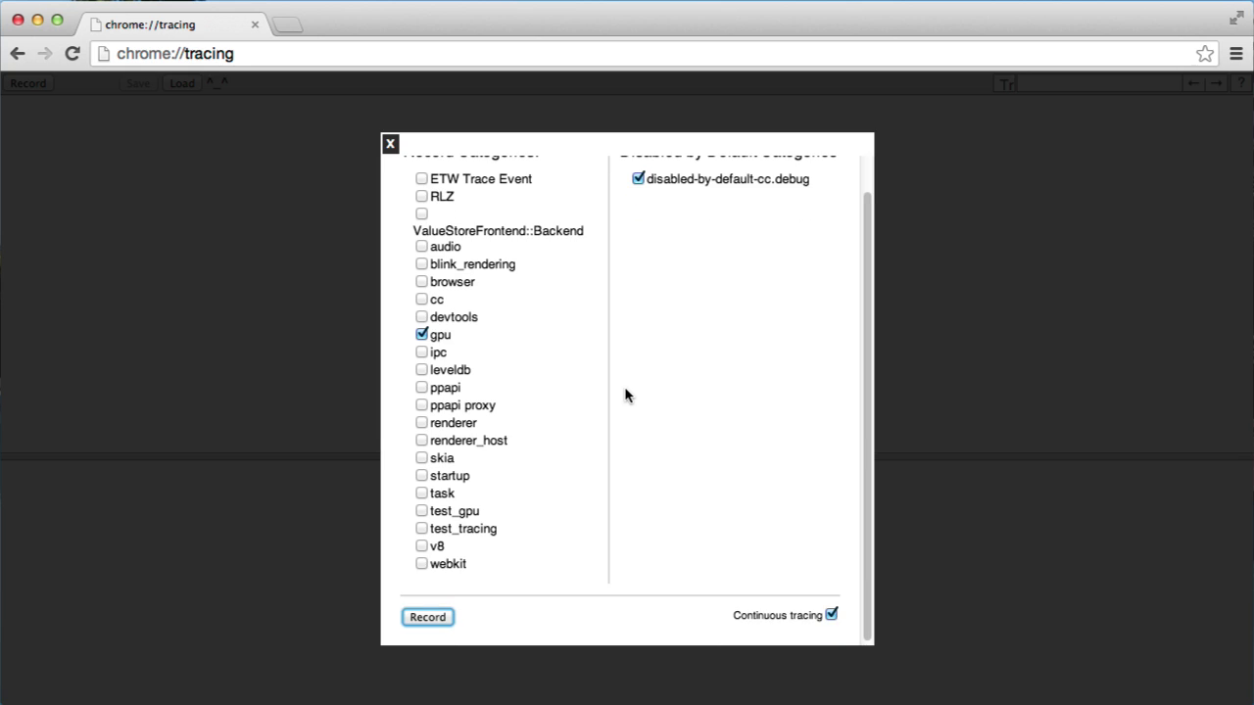
left_click(429, 617)
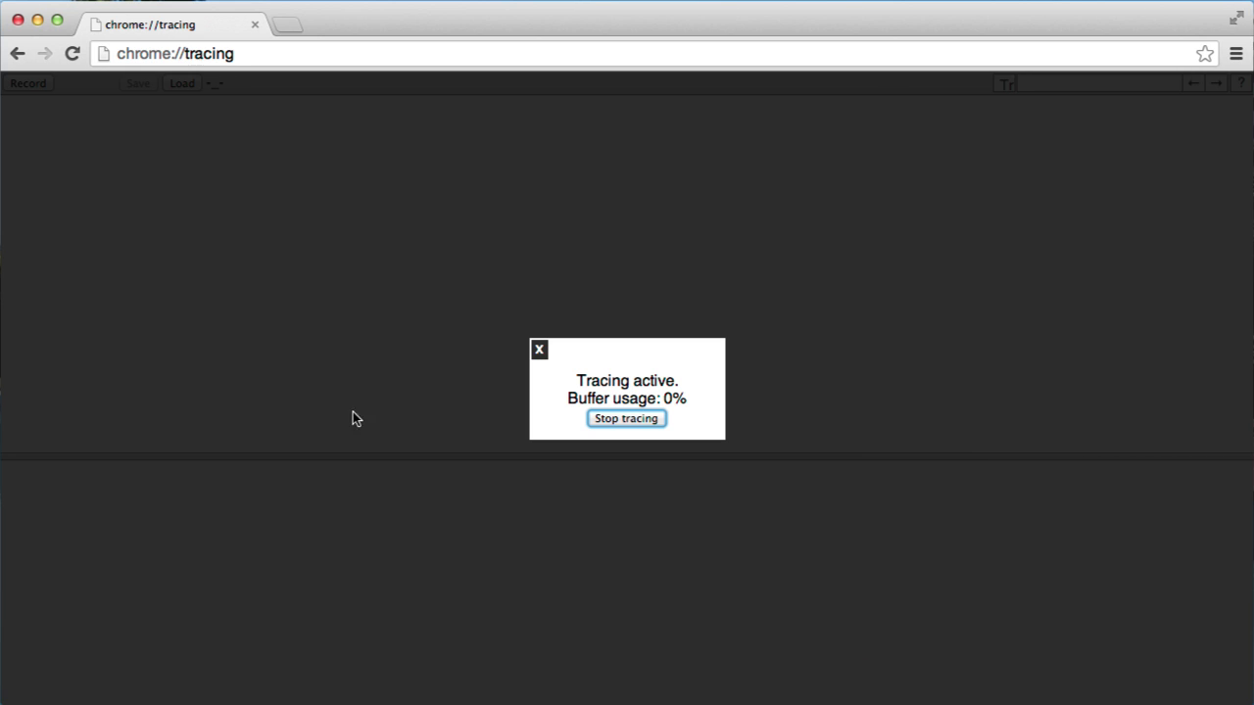
Step: Load plus.google.com in a new tab
left_click(286, 24)
type("plus.google.com")
key("Return")
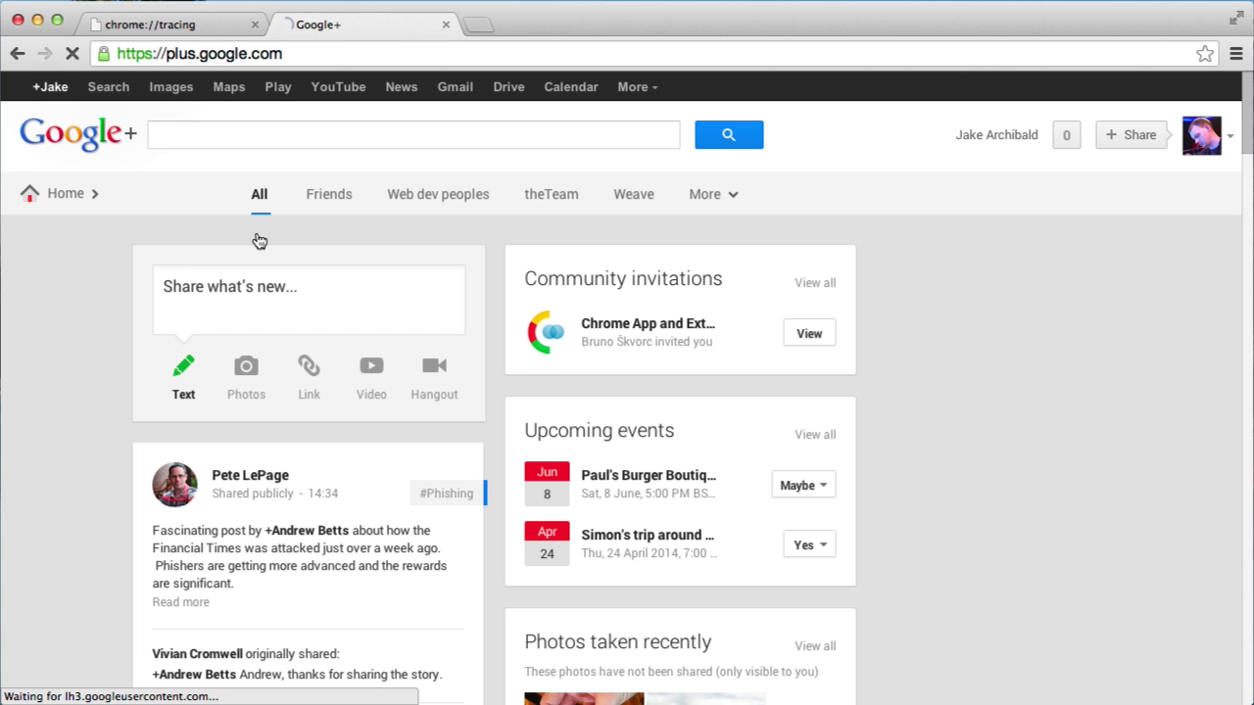
Step: Scroll down and back up through the Google+ stream while the trace records
scroll(98, 374, "down", 20)
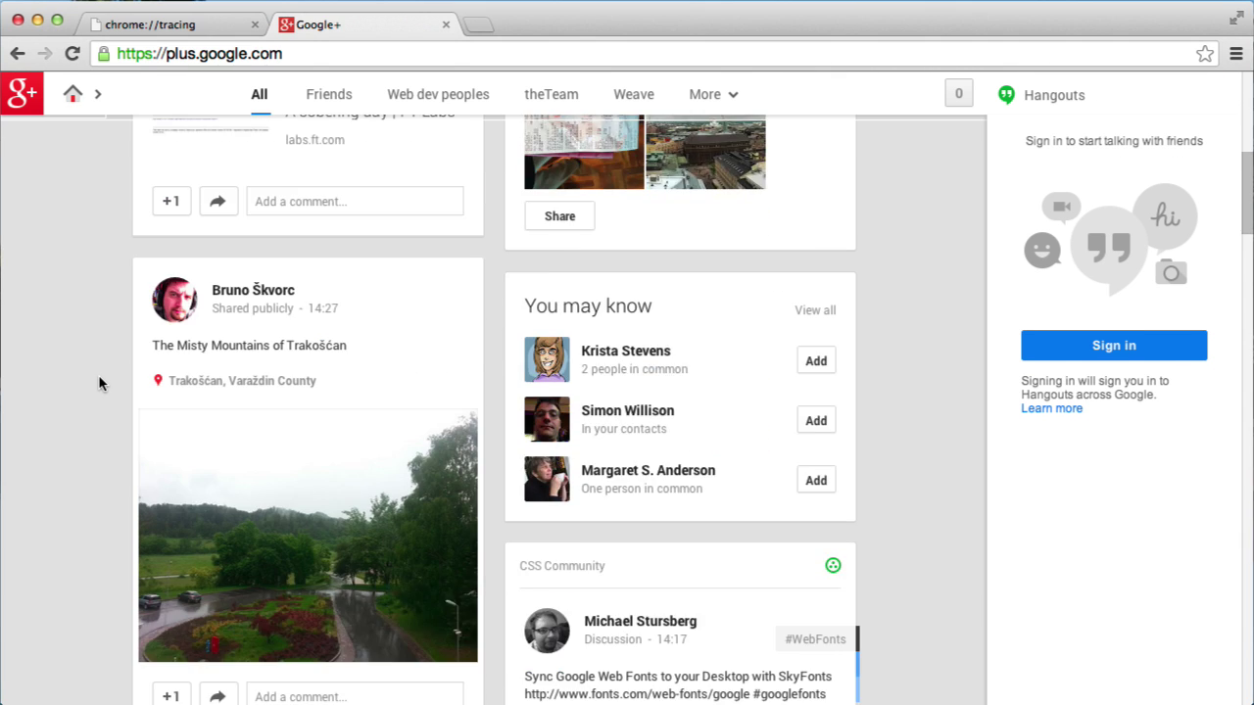
scroll(105, 381, "down", 20)
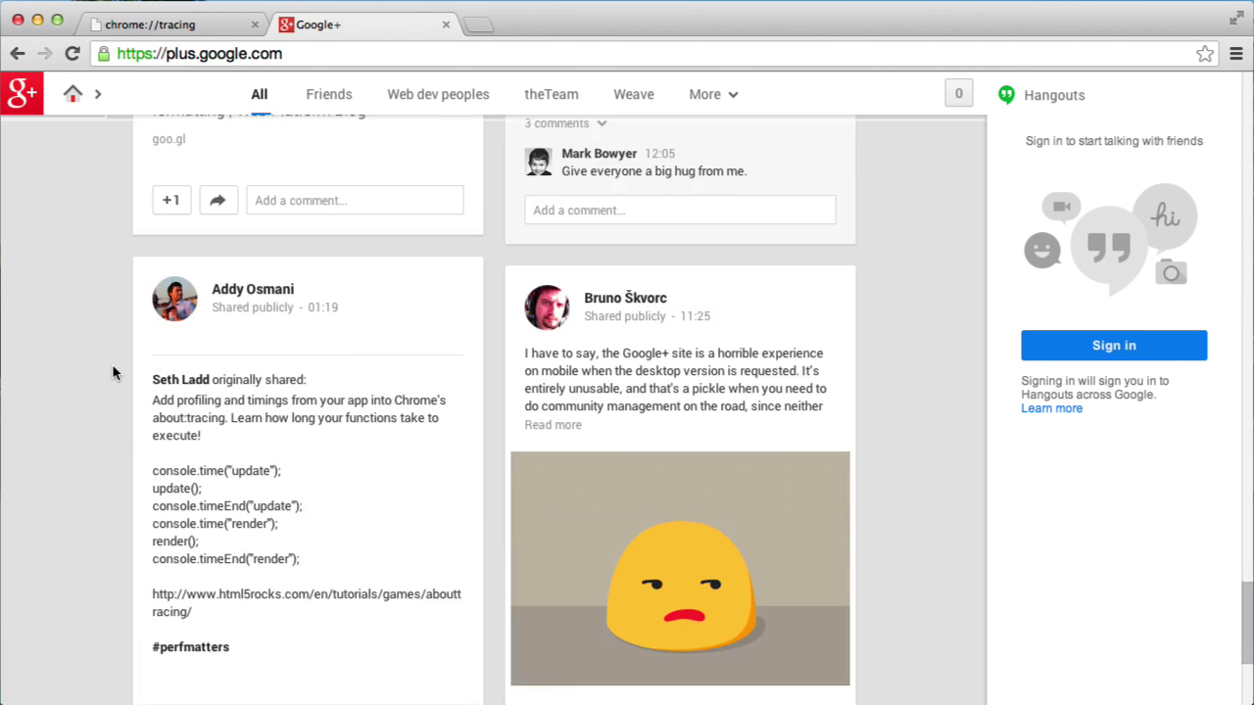
scroll(114, 372, "up", 2)
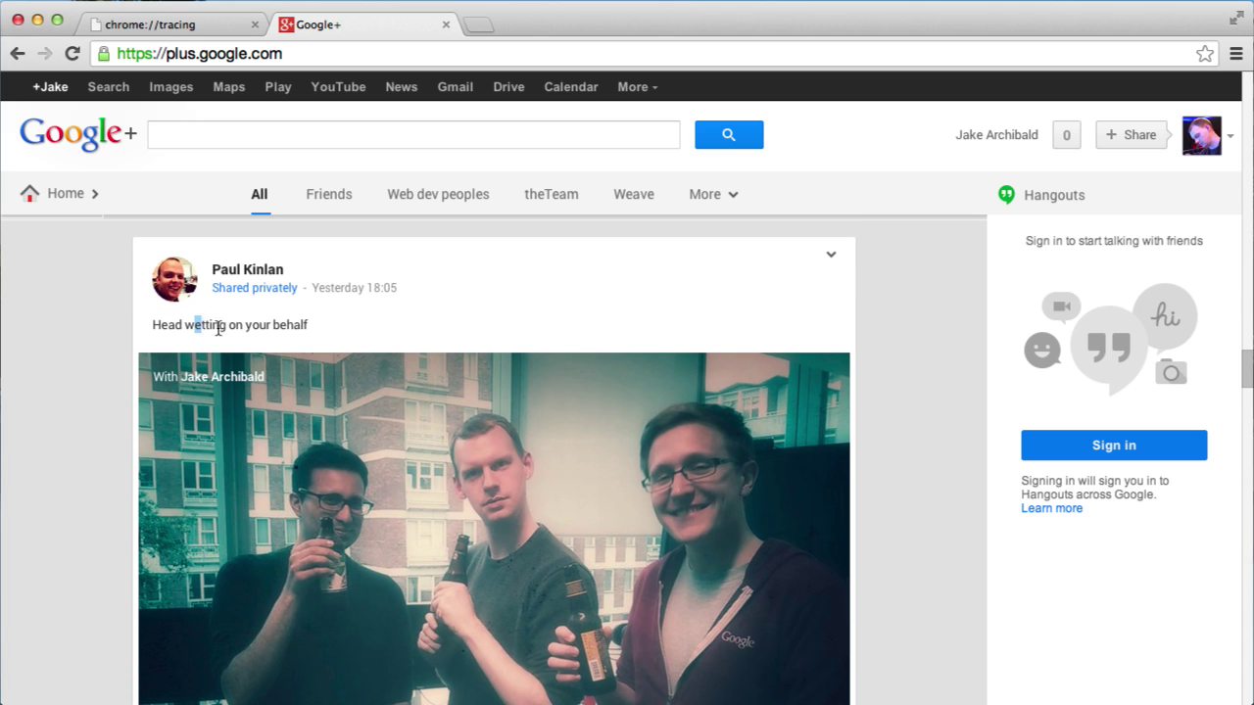
left_click_drag(196, 325, 258, 324)
scroll(137, 332, "up", 1)
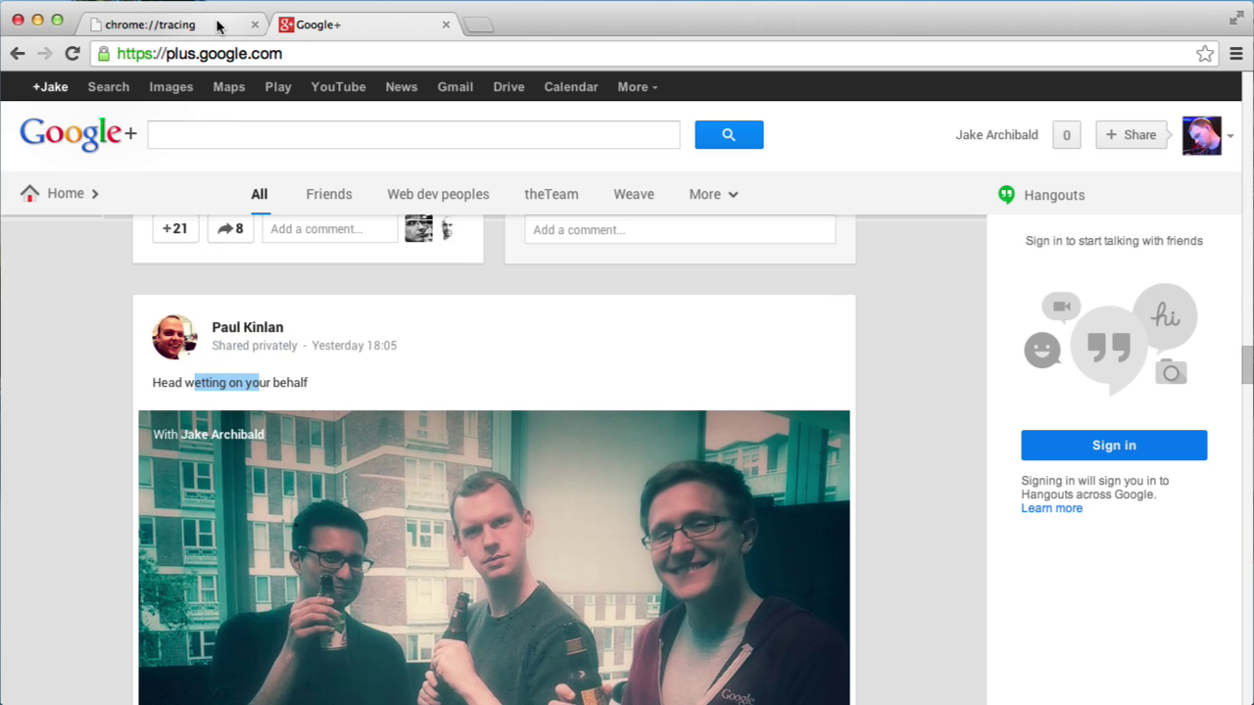
Step: Stop tracing on the chrome://tracing tab and scroll down to the cc:: tracks
left_click(218, 25)
key("Return")
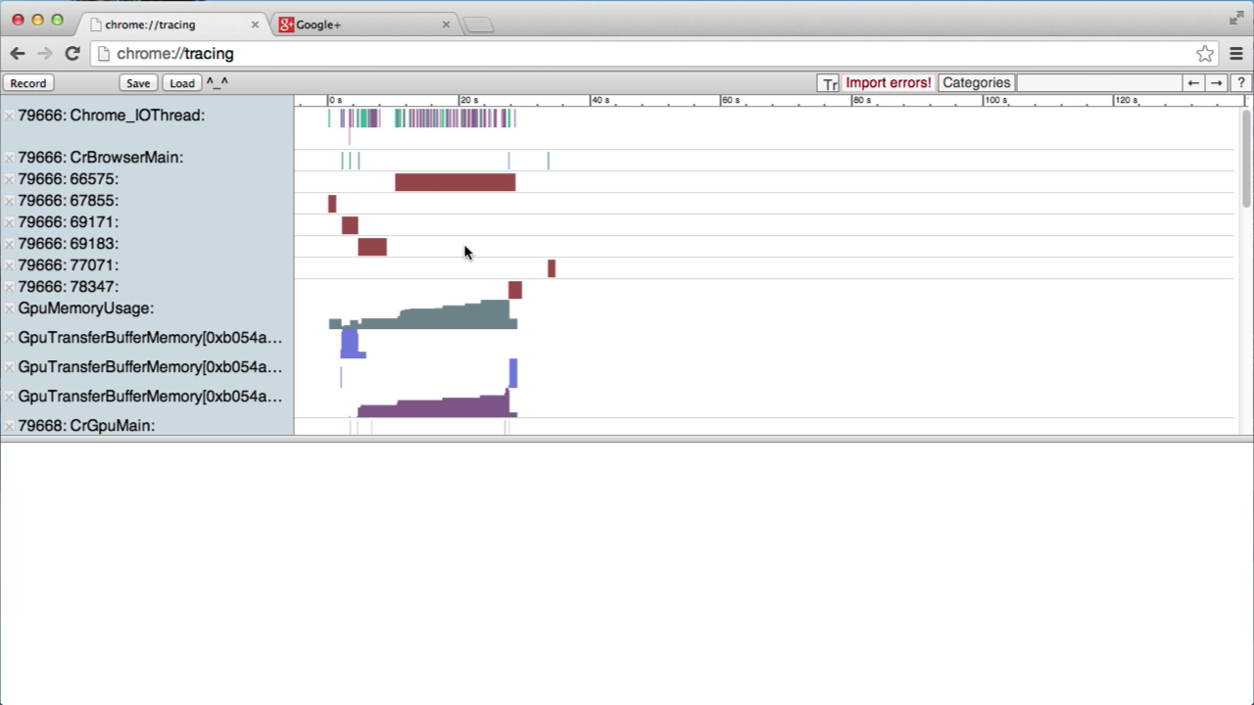
scroll(466, 253, "down", 3)
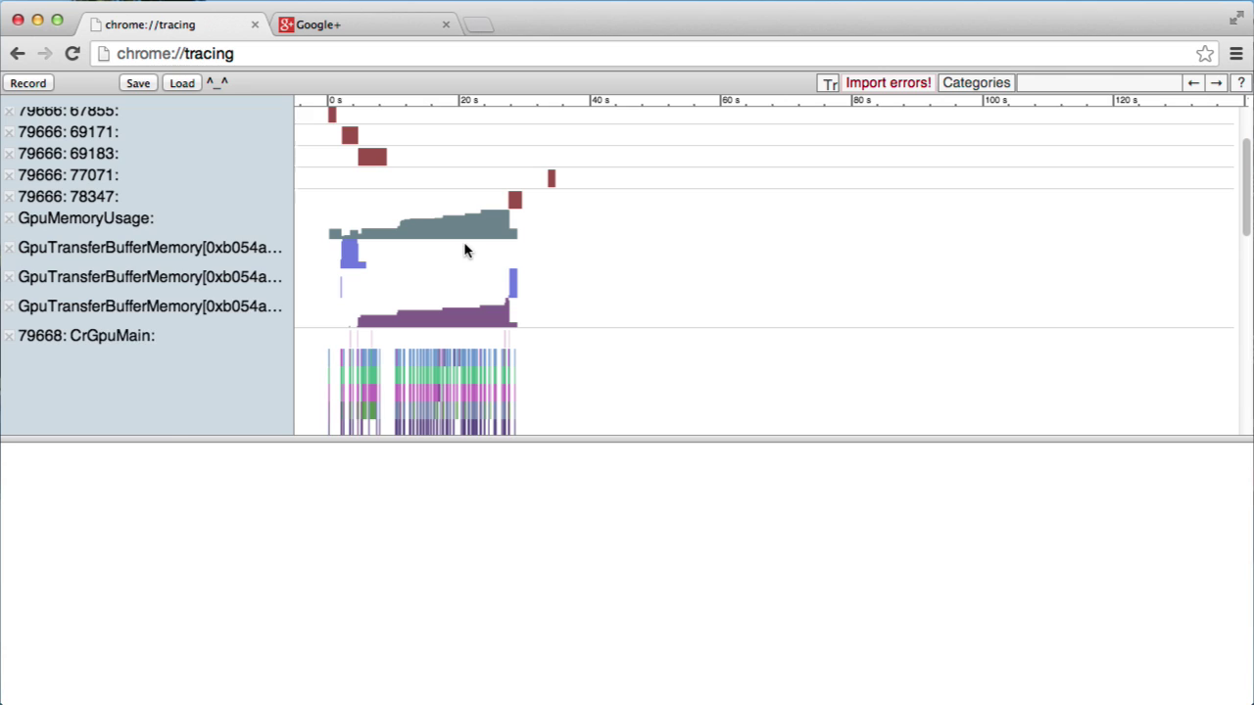
scroll(465, 250, "down", 6)
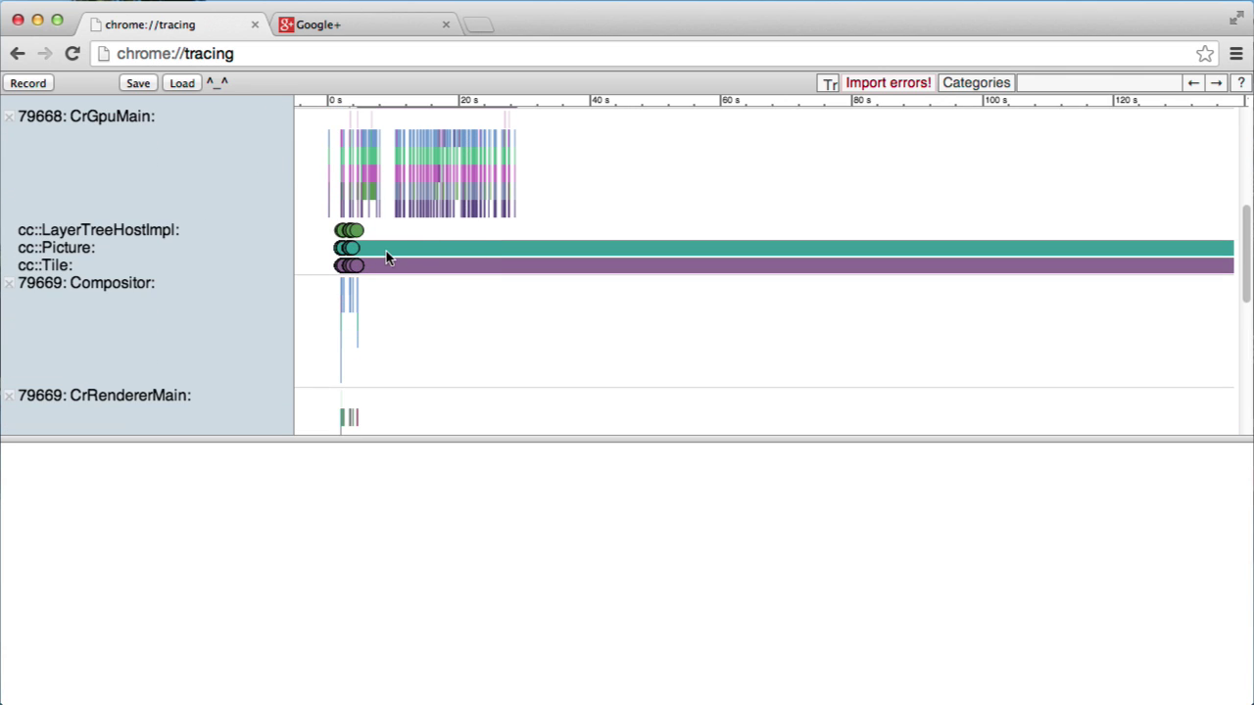
Step: Zoom into the early cc::Picture snapshots and view the 2250.527 ms picture and the next one
key("w")
key("w")
key("w")
key("a")
key("a")
key("w")
key("w")
key("w")
key("w")
key("w")
key("w")
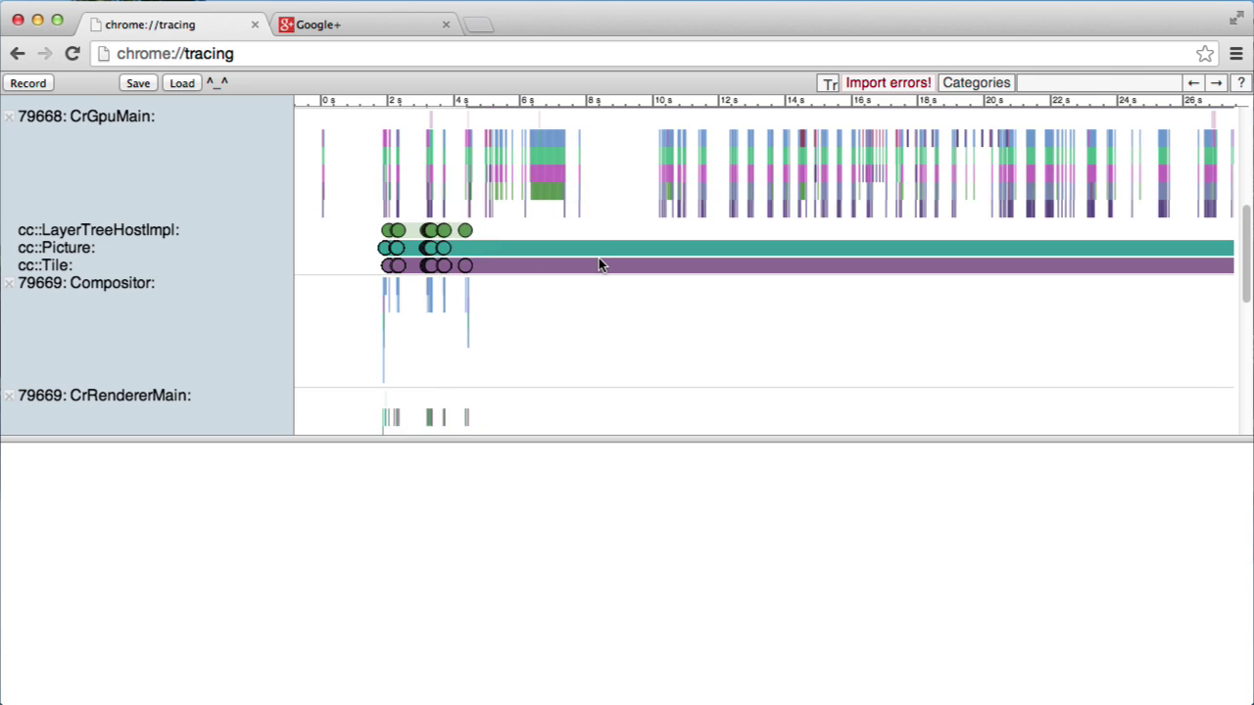
key("w")
key("w")
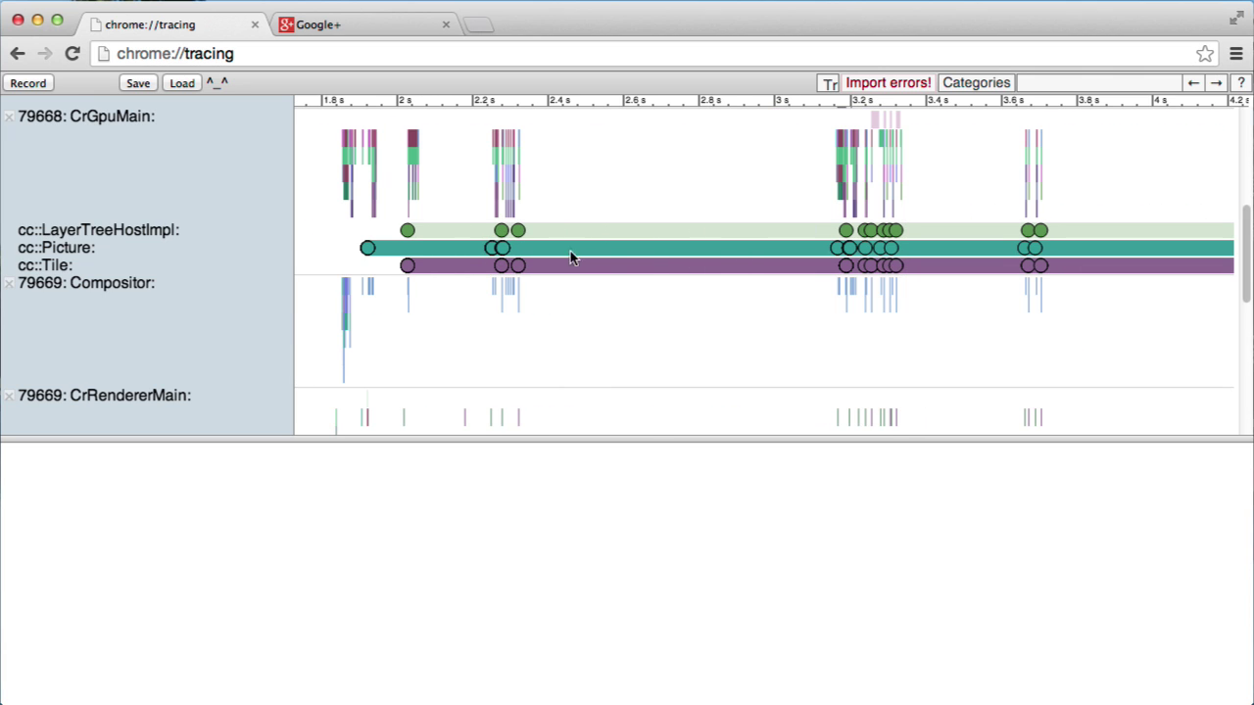
left_click(505, 248)
left_click(491, 148)
left_click(836, 149)
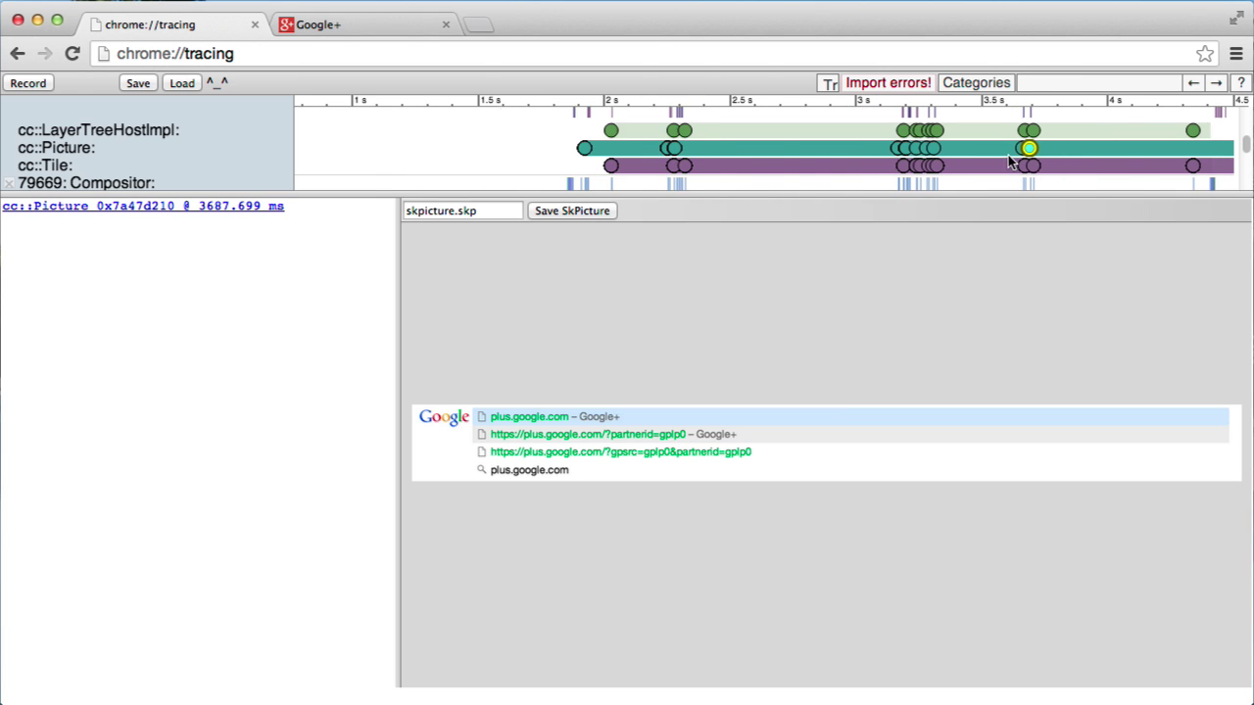
Step: Zoom out over the trace and show the 5046.576 ms paint picture in an enlarged details panel
left_click_drag(968, 192, 936, 315)
left_click_drag(931, 413, 929, 421)
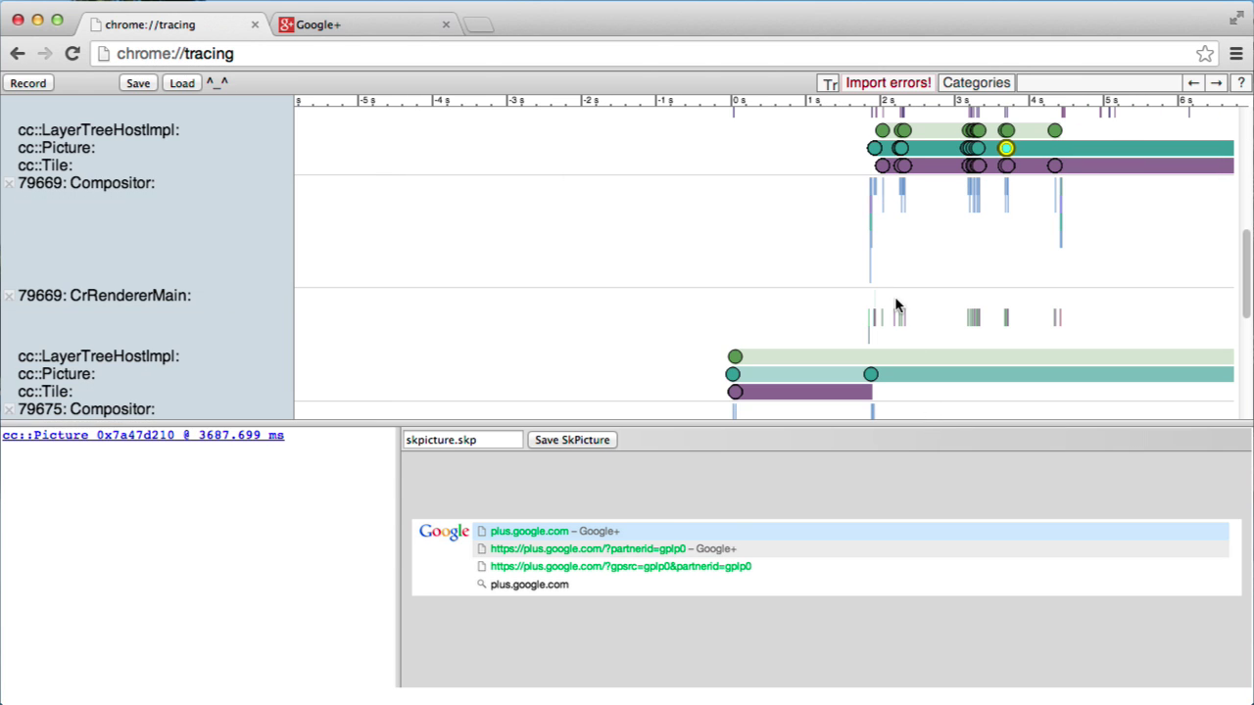
key("d")
key("s")
key("s")
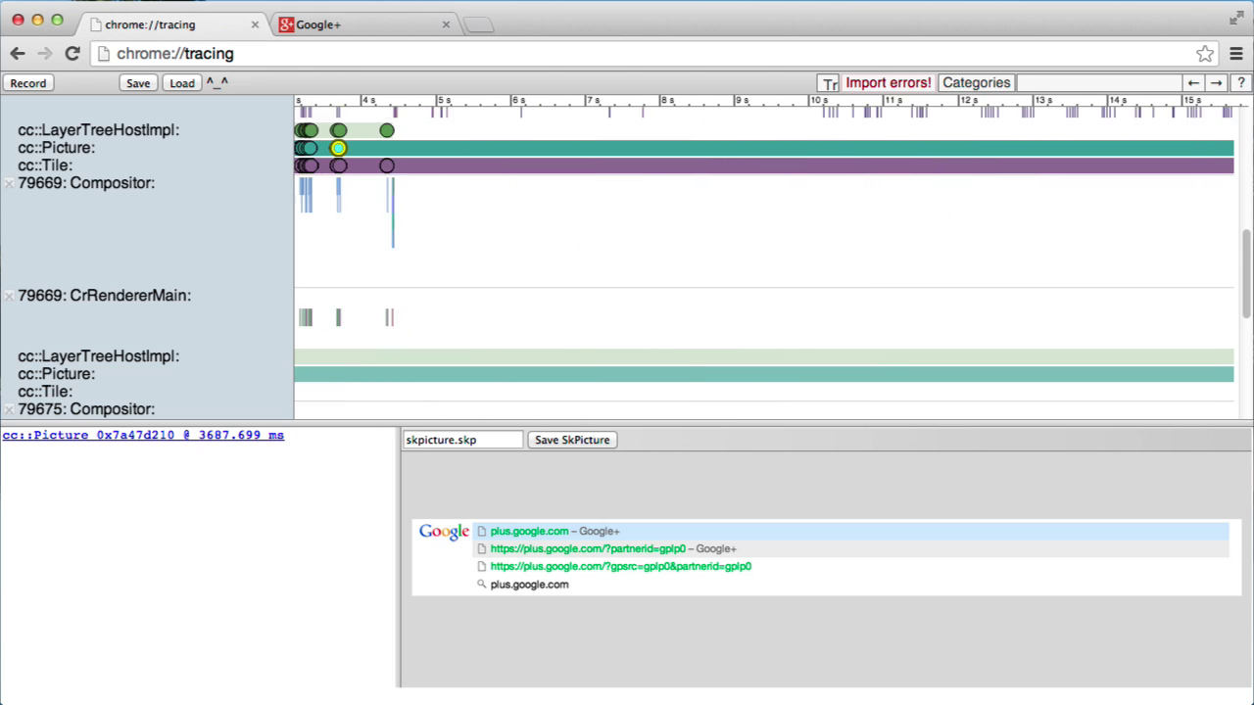
scroll(900, 290, "down", 5)
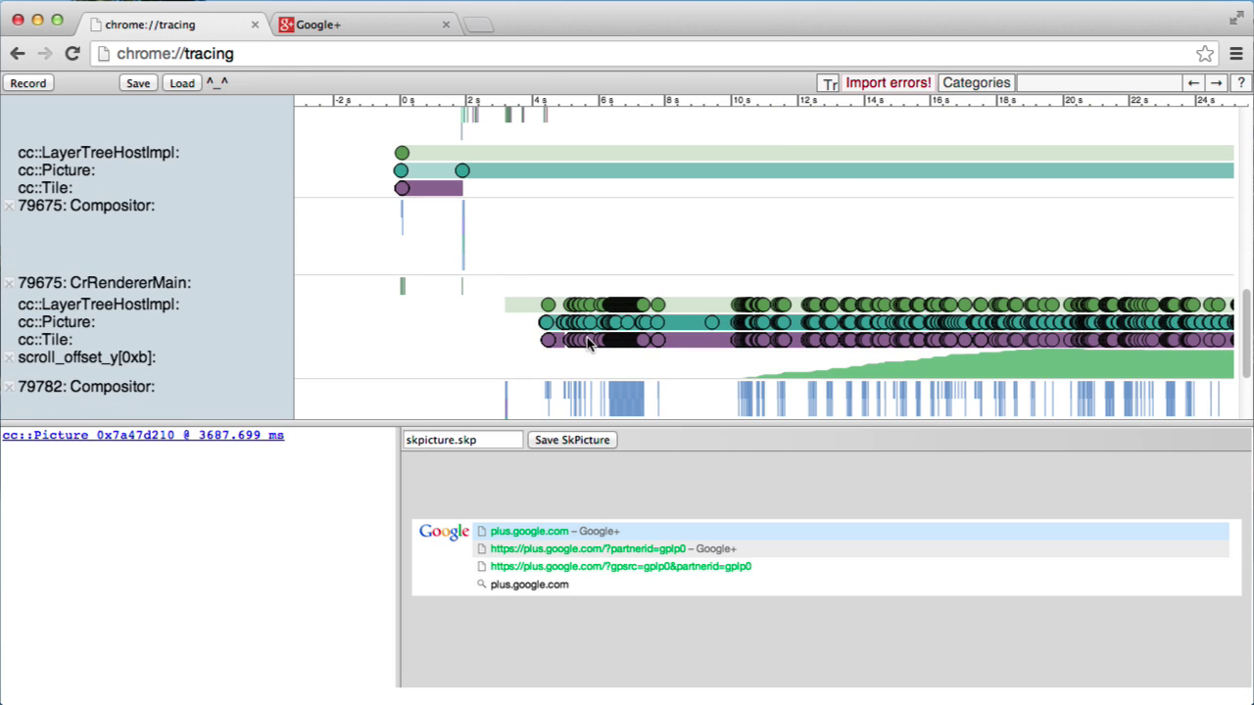
scroll(591, 338, "down", 2)
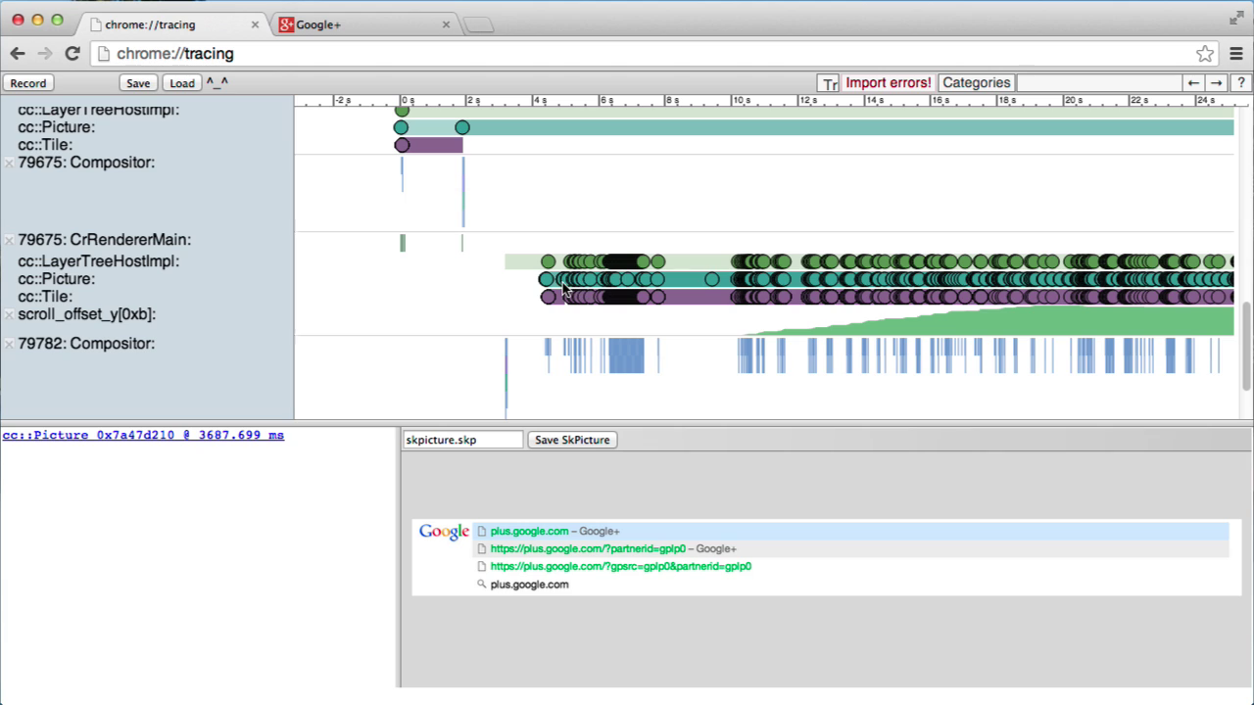
left_click(566, 281)
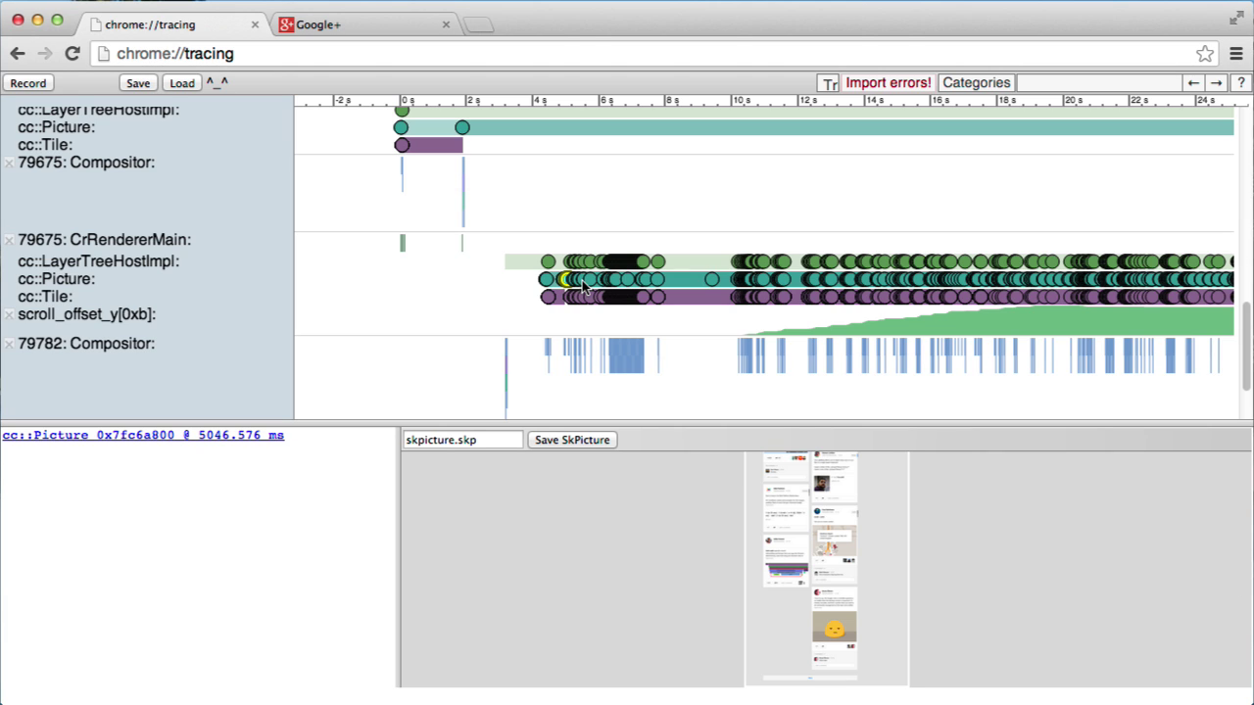
left_click_drag(629, 425, 628, 292)
scroll(630, 245, "down", 4)
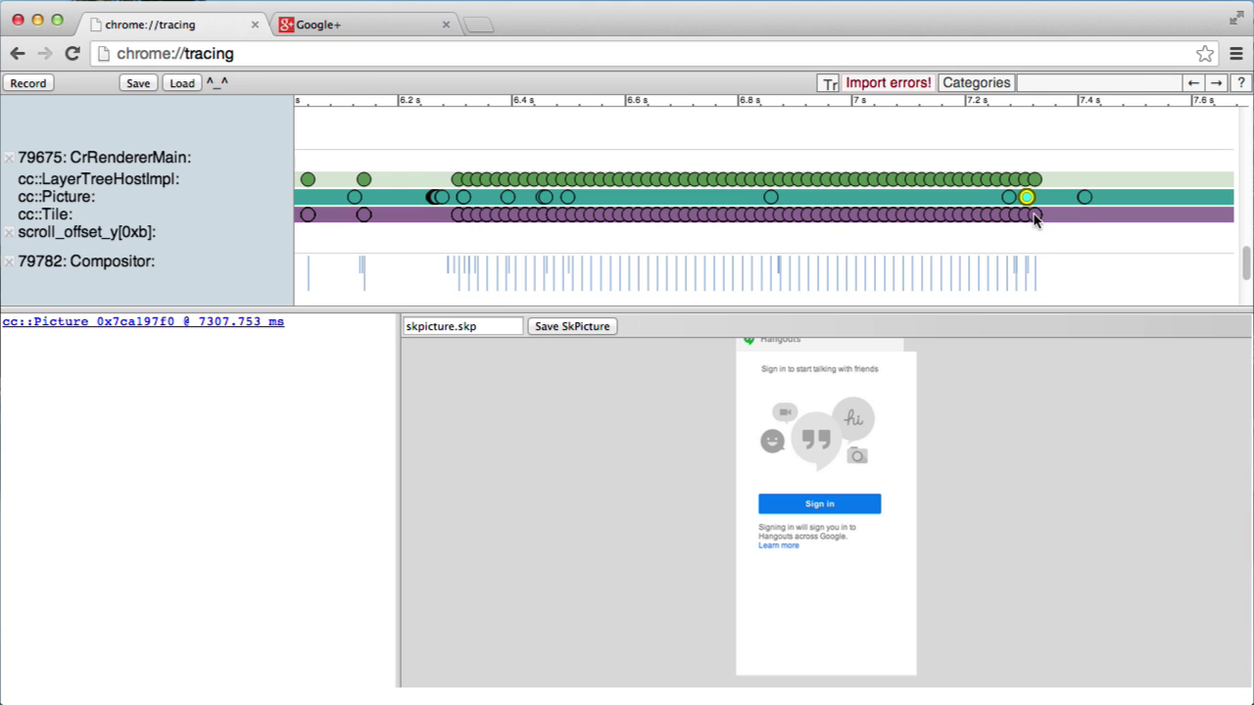
Step: Show the LayerTreeHostImpl layers at 25% with invalidations hidden, tilted into 3-D perspective
left_click(1033, 214)
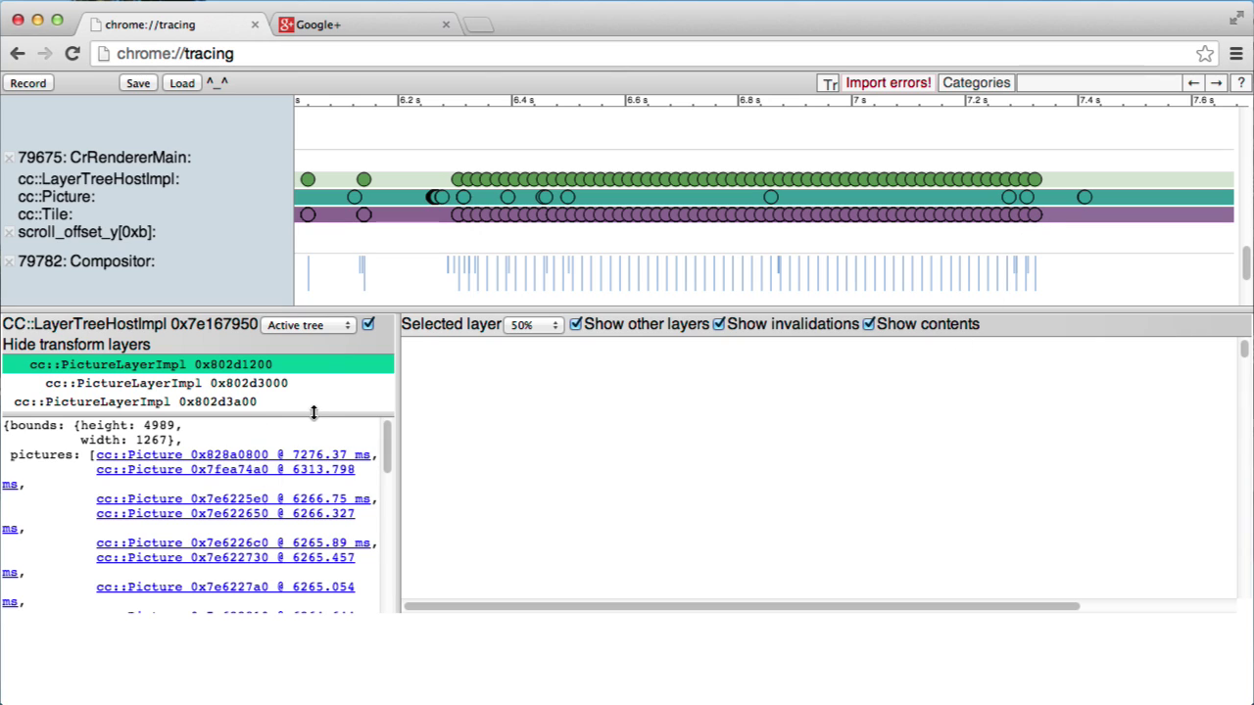
left_click(534, 326)
left_click(534, 310)
scroll(509, 448, "down", 5)
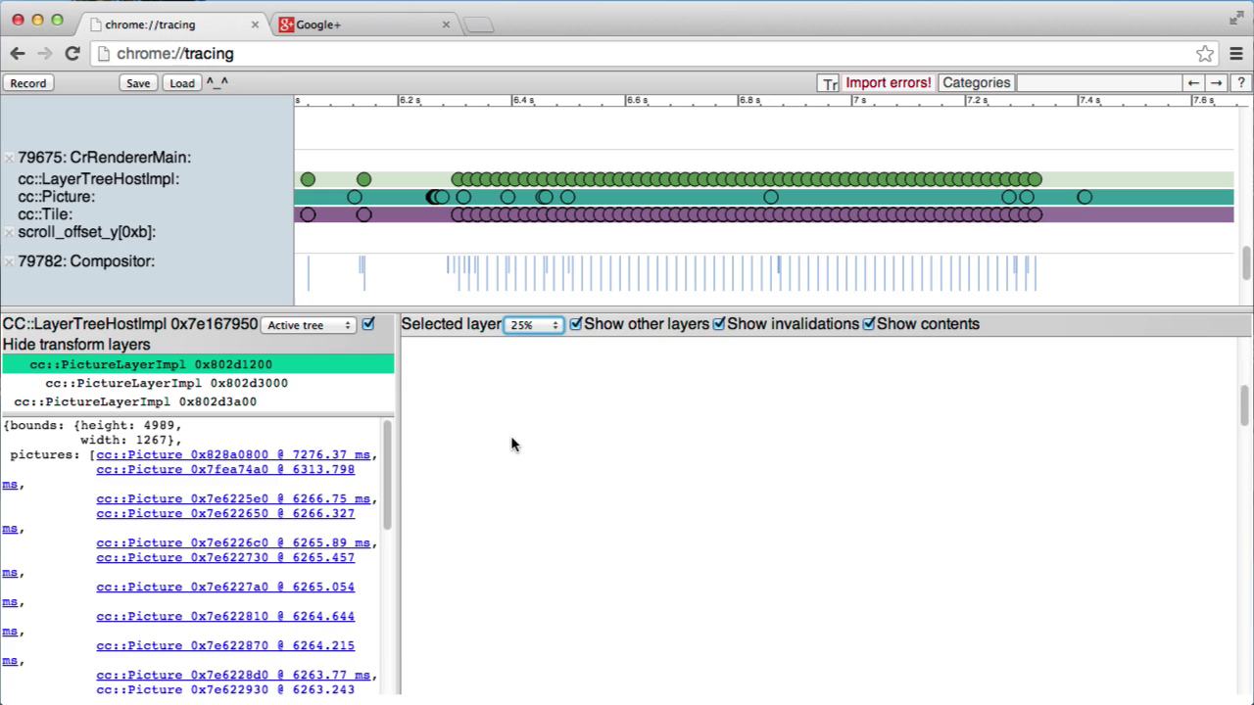
scroll(519, 431, "down", 1)
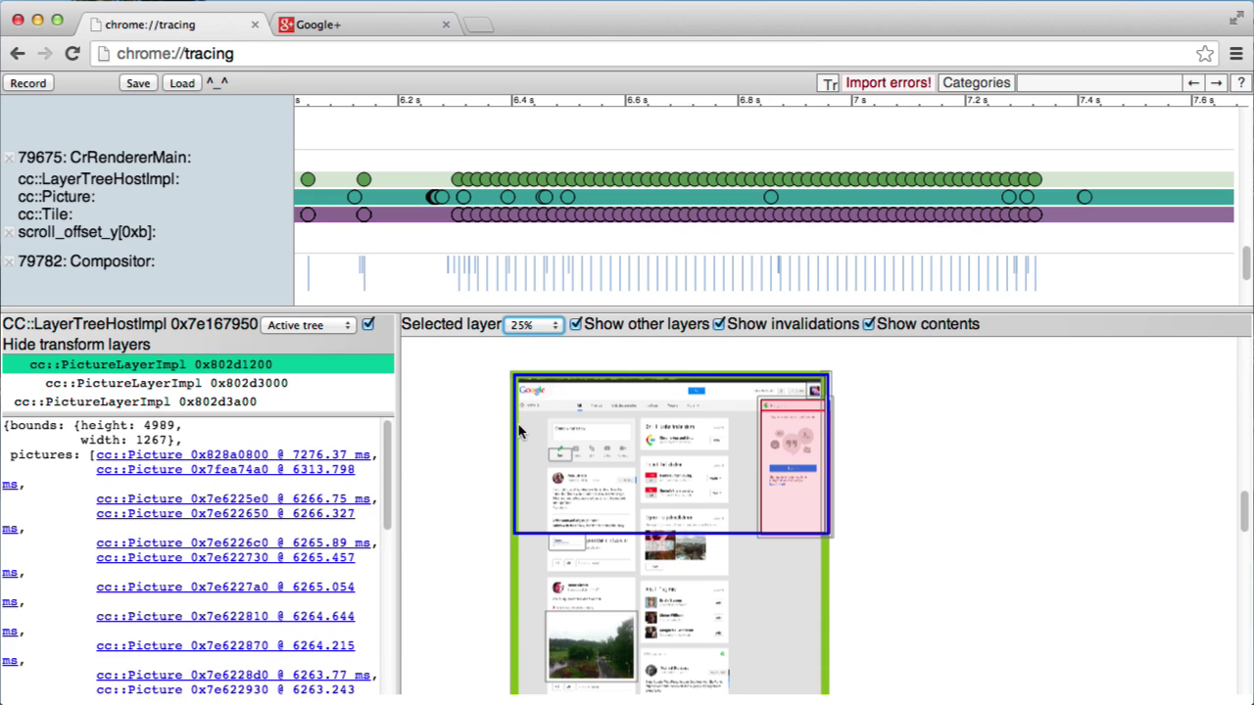
left_click(718, 325)
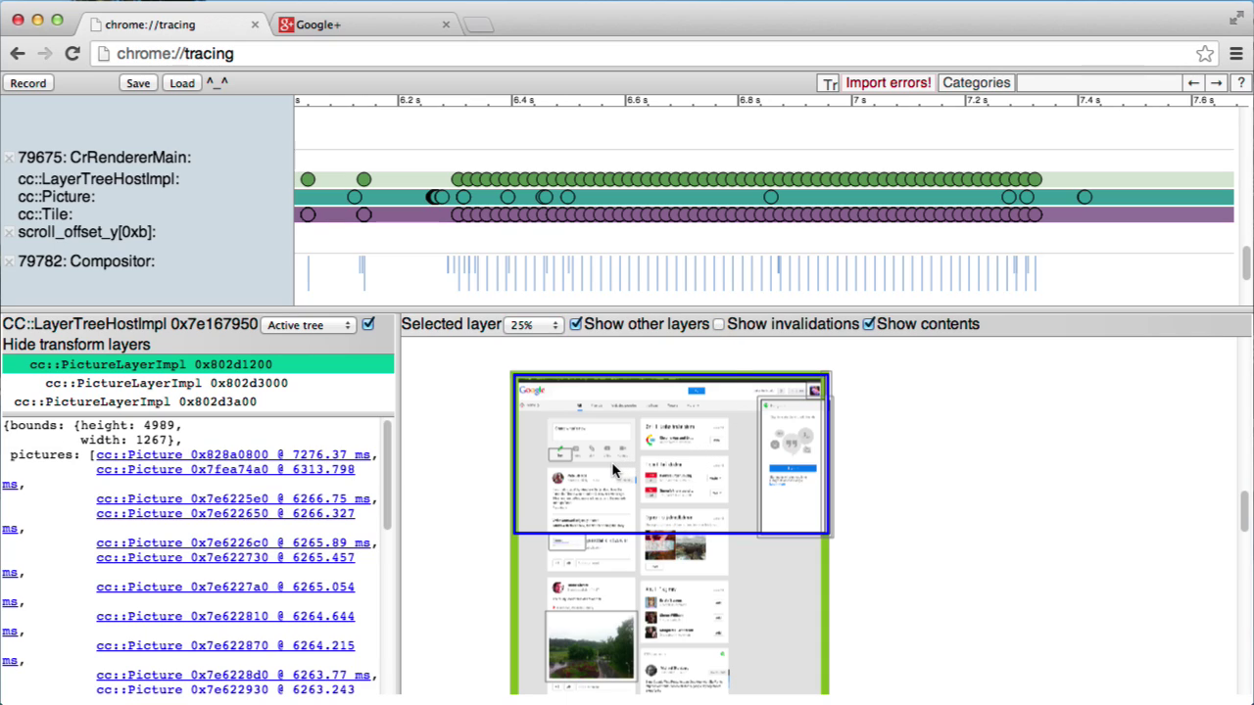
left_click_drag(596, 476, 663, 477)
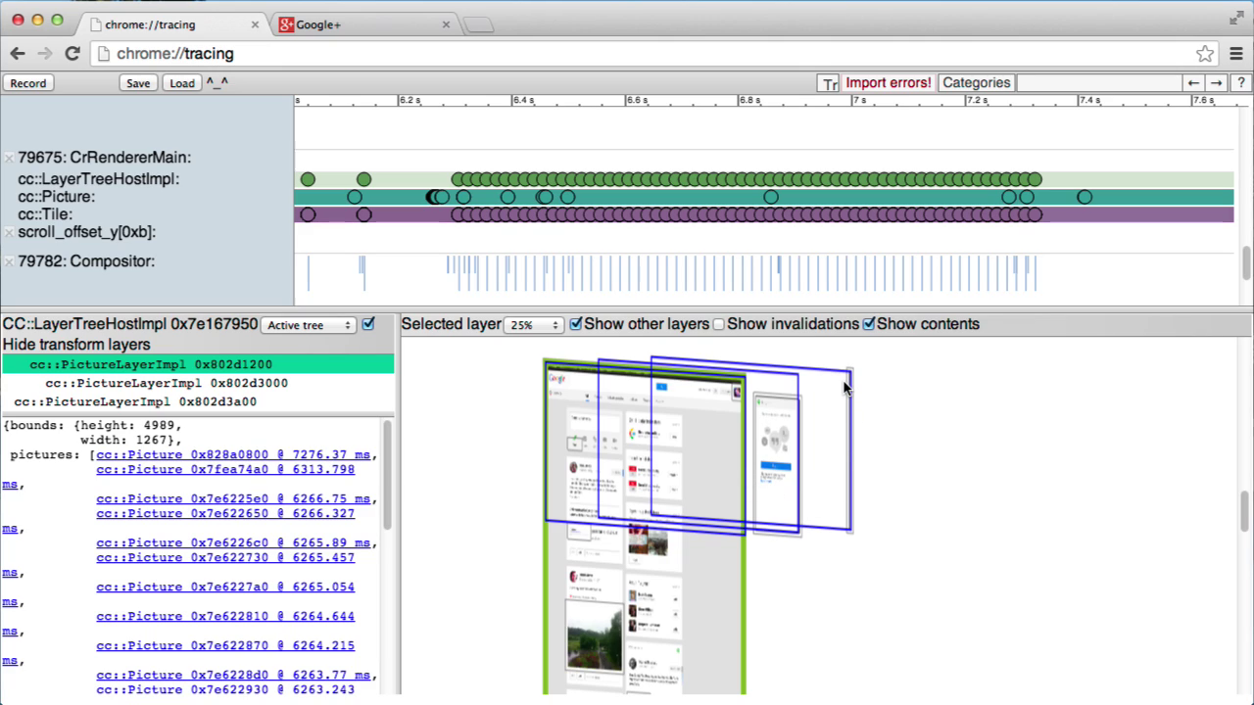
scroll(828, 215, "down", 5)
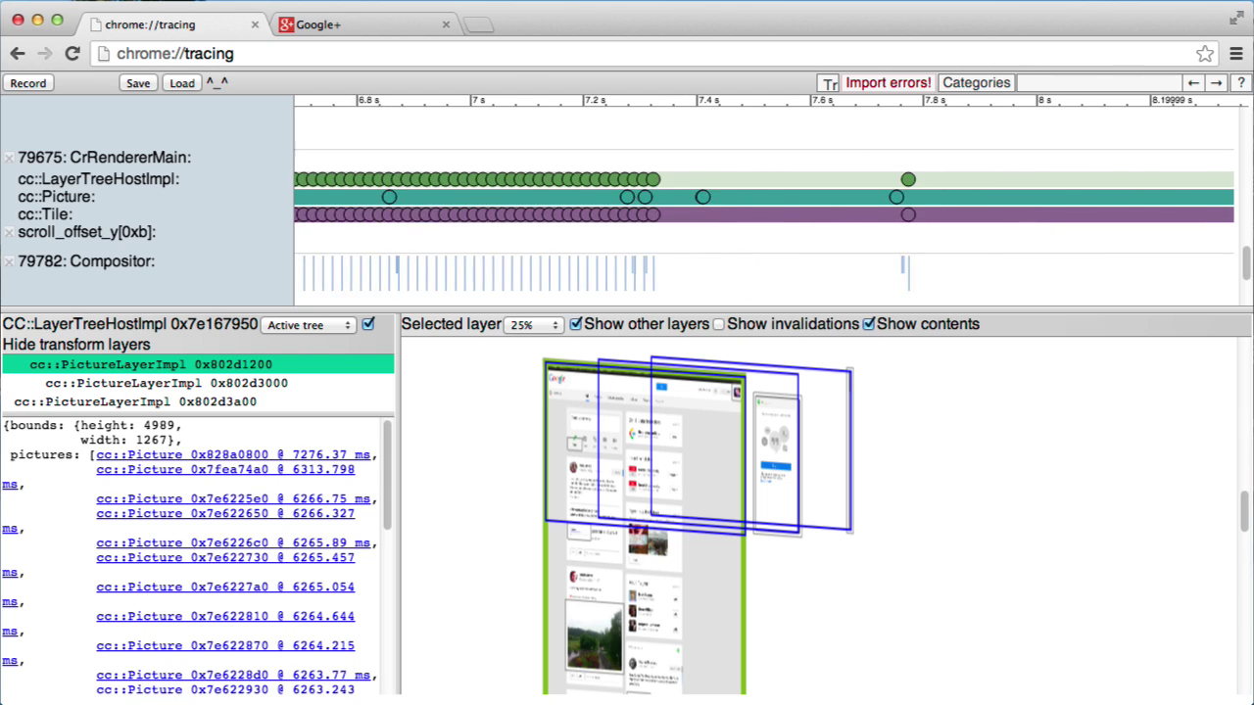
Step: Inspect several cc::Picture paint pictures from later in the scroll
scroll(840, 242, "right", 3)
left_click(881, 197)
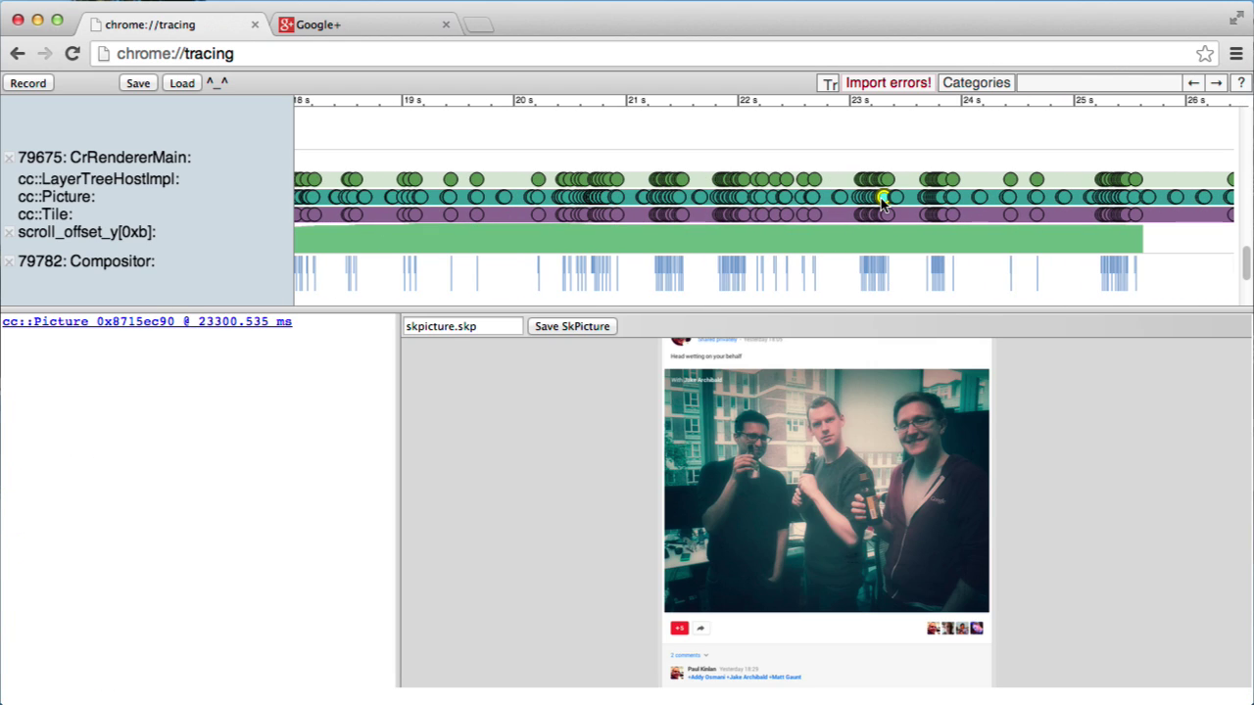
left_click(888, 197)
left_click(941, 197)
left_click(932, 196)
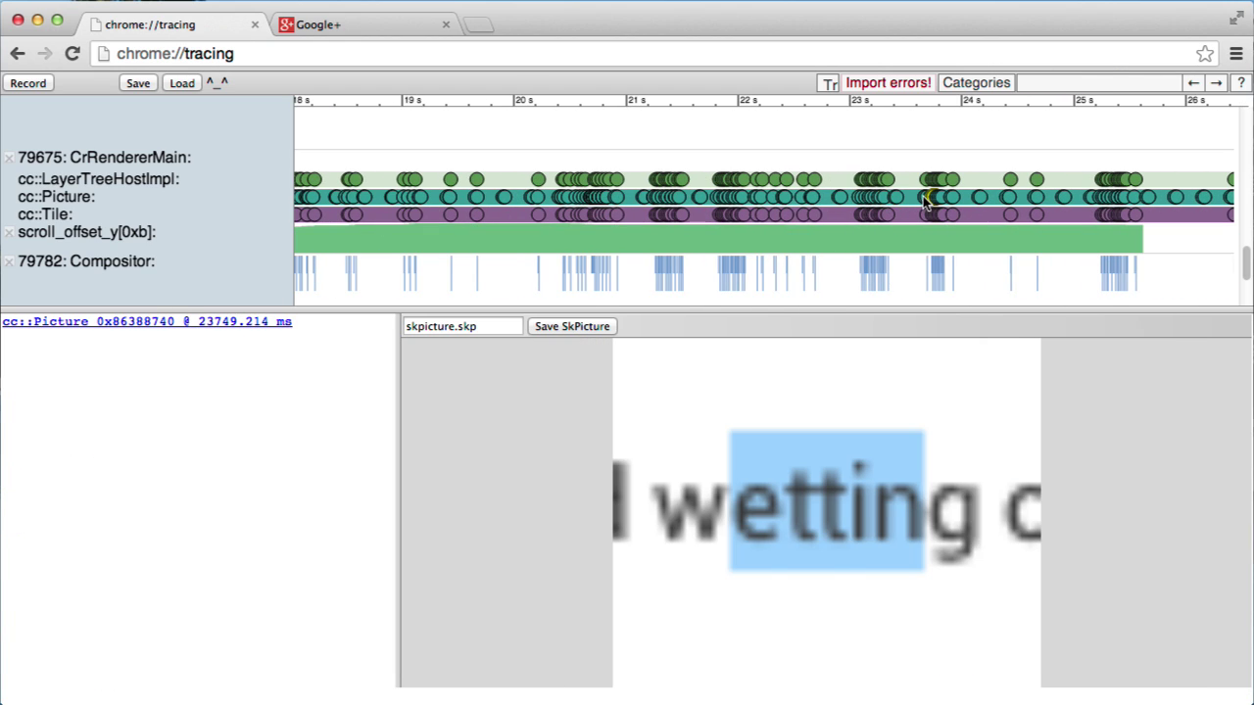
Step: Show the later LayerTreeHostImpl 0x7e167950 layer tree at 25% zoom
left_click(941, 216)
left_click(530, 325)
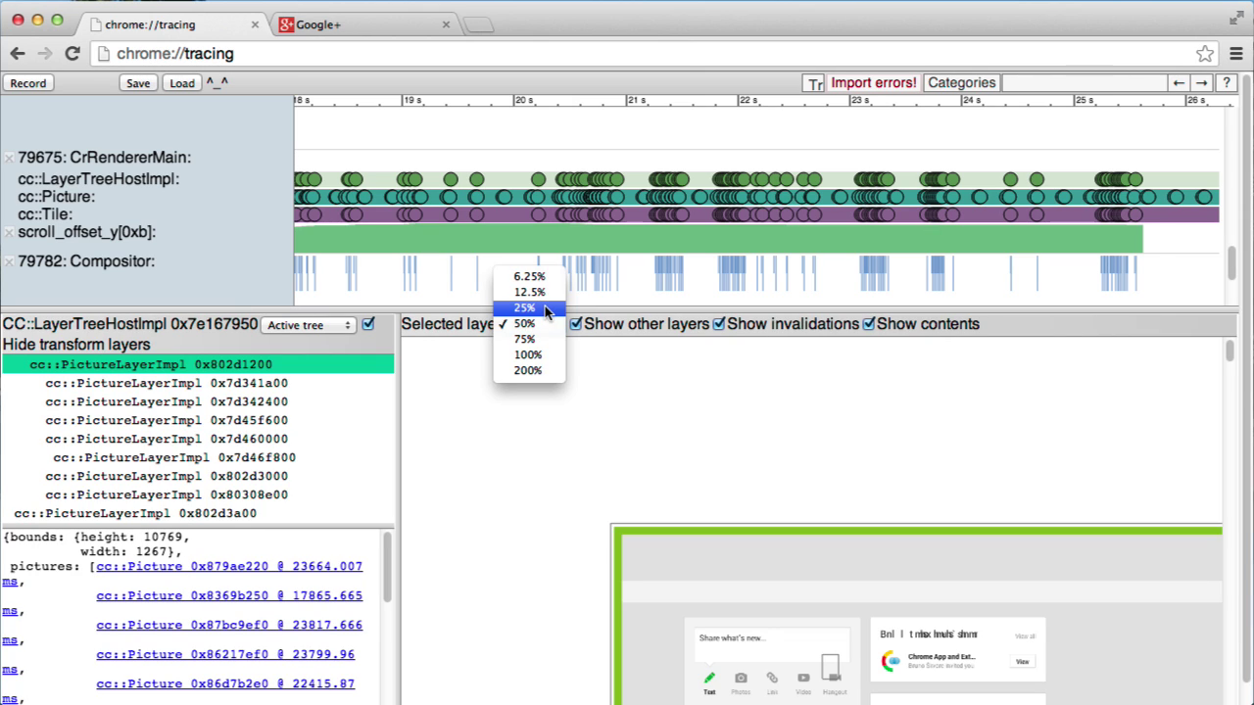
left_click(545, 306)
scroll(527, 441, "down", 10)
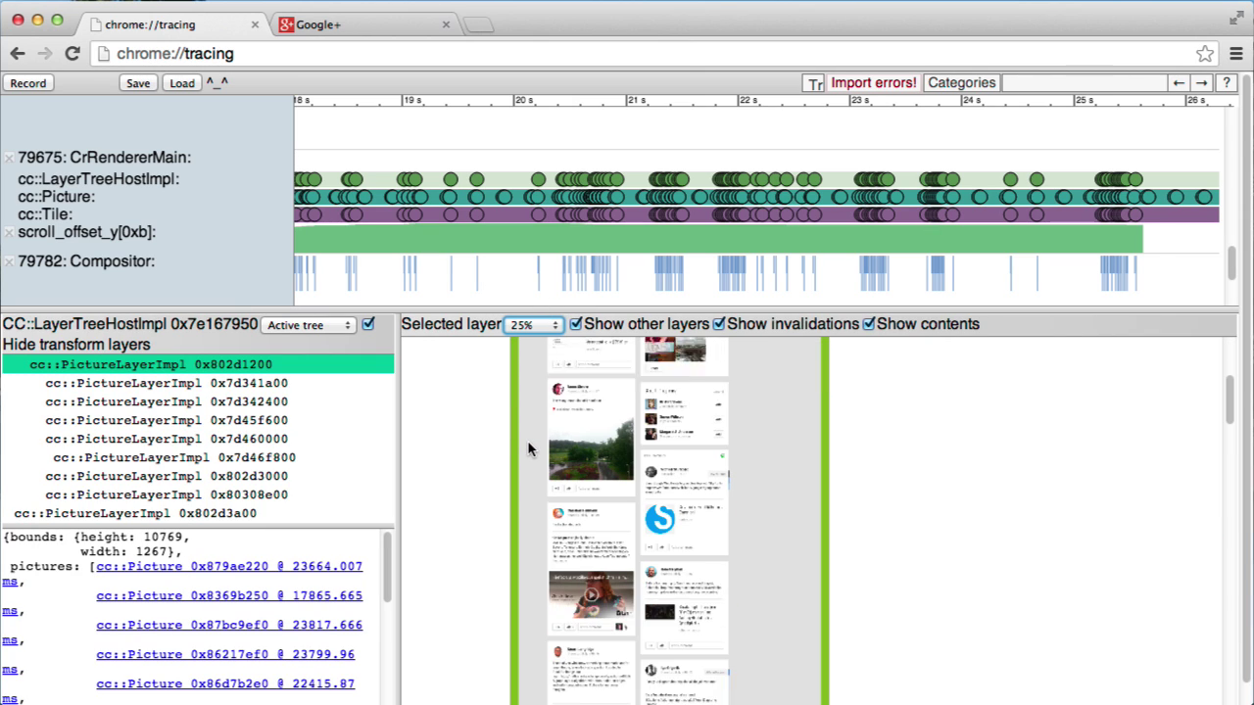
scroll(540, 453, "down", 10)
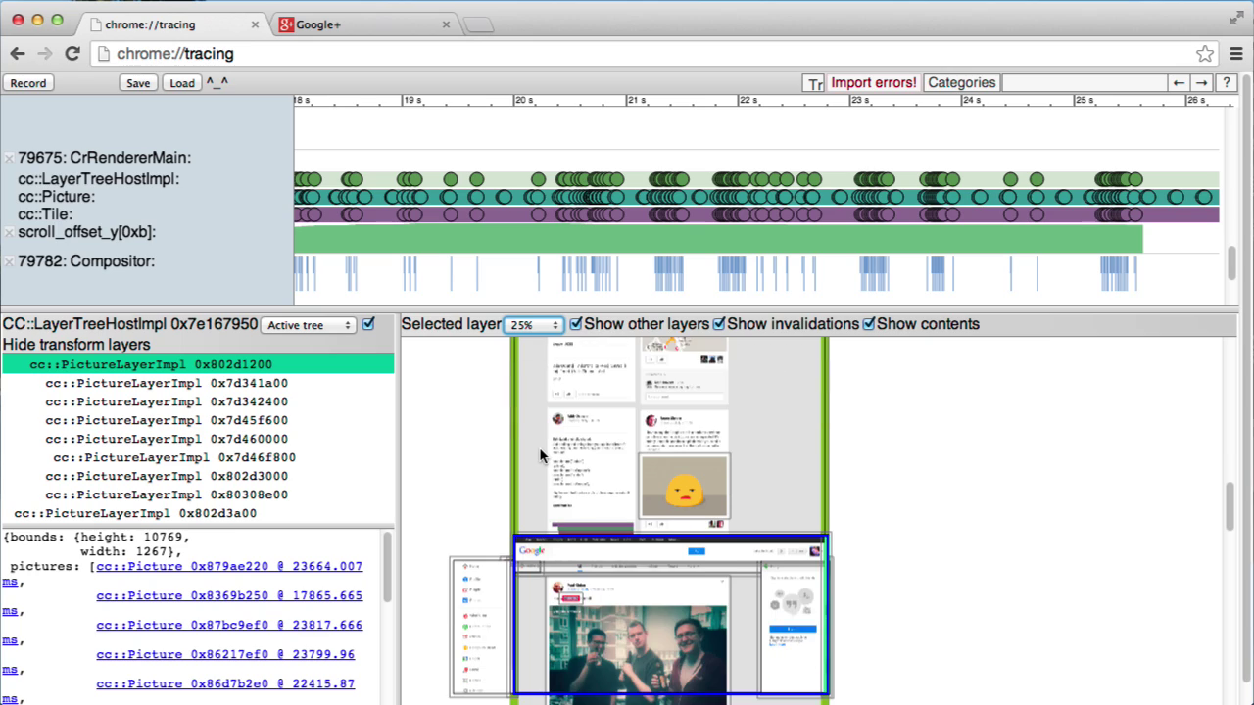
scroll(549, 456, "up", 5)
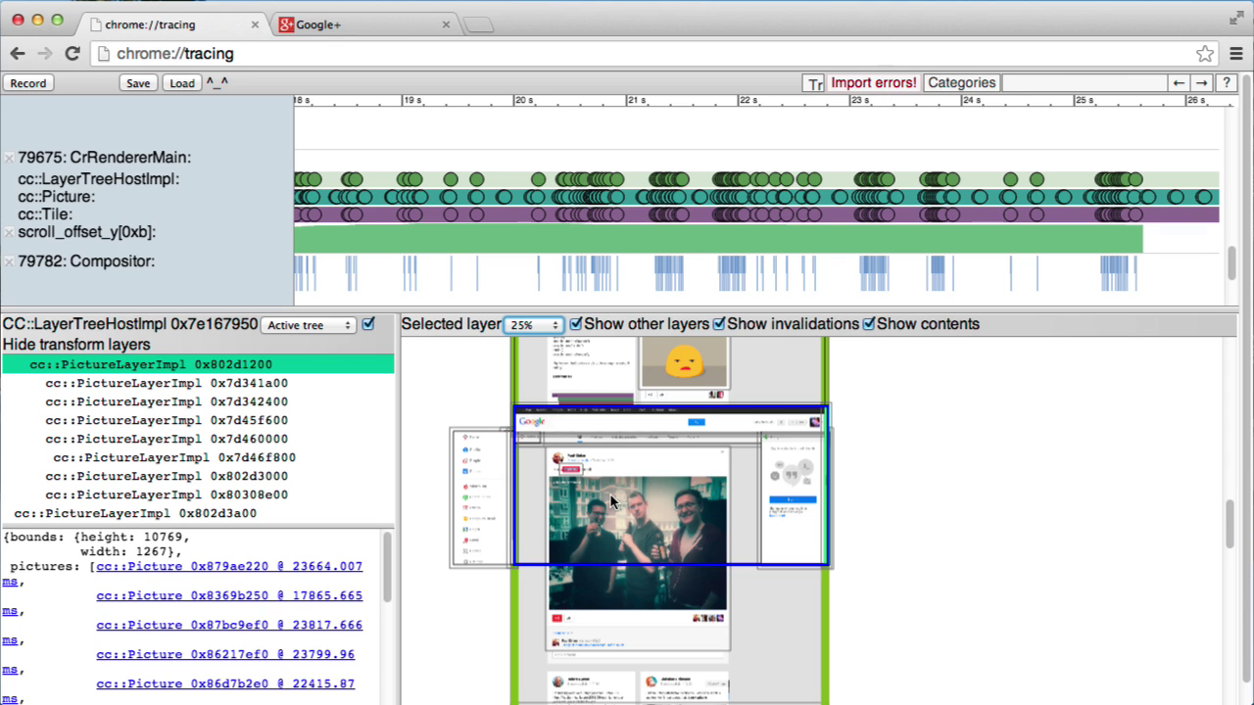
Step: Rotate the photo post's layers apart in 3-D, then back to a flat 50% view
left_click_drag(607, 487, 658, 473)
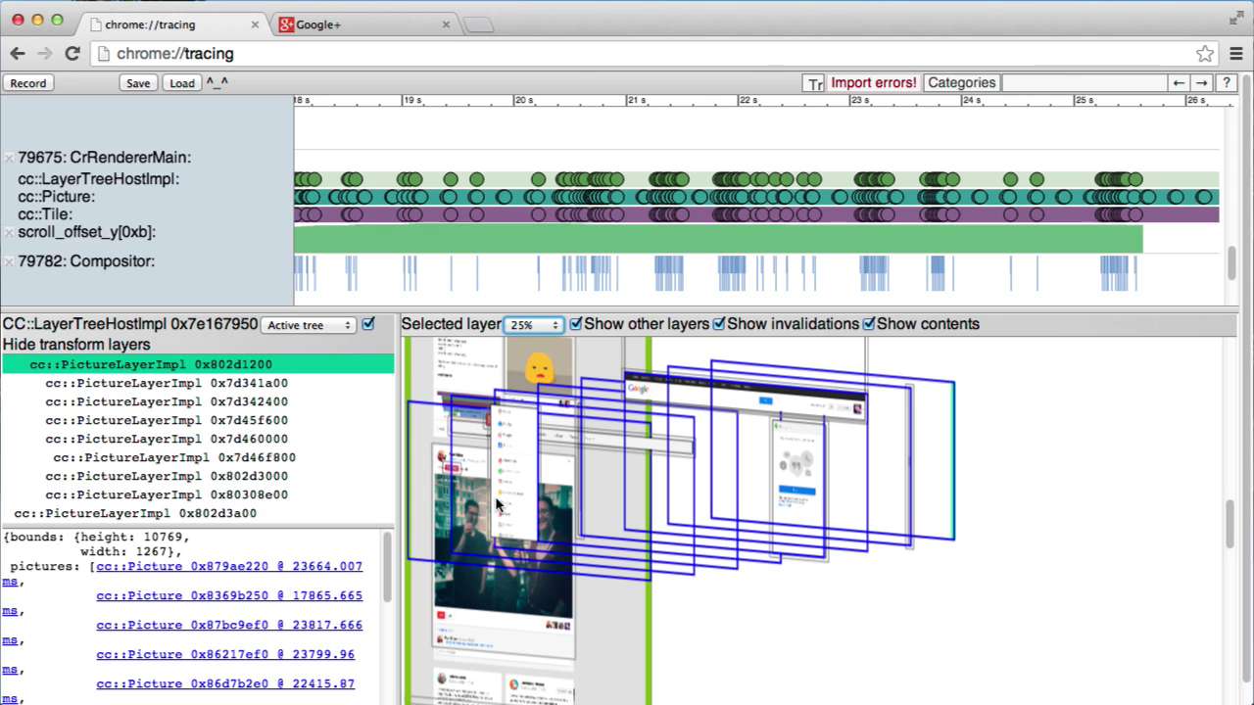
left_click_drag(619, 519, 542, 500)
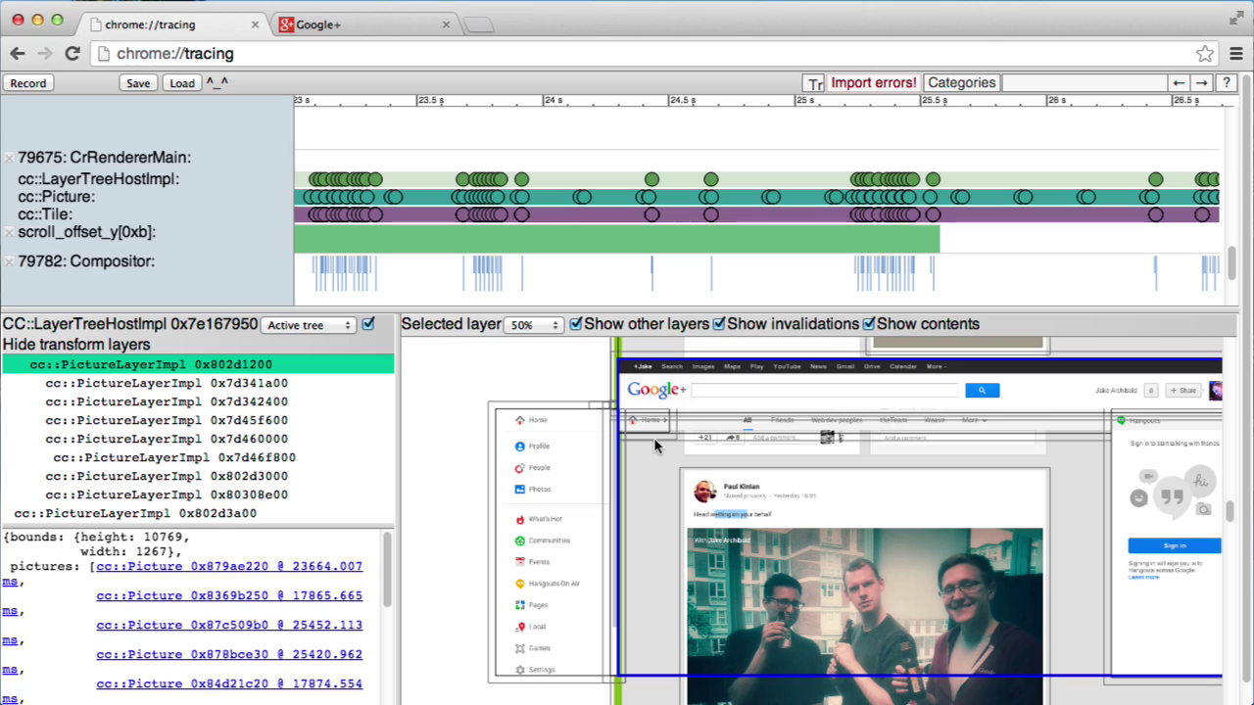
Step: Step through the PictureLayerImpl rows, including 0x7d46f800, 0x802d3000, 0x80308e00 and 0x802d3a00
left_click(234, 388)
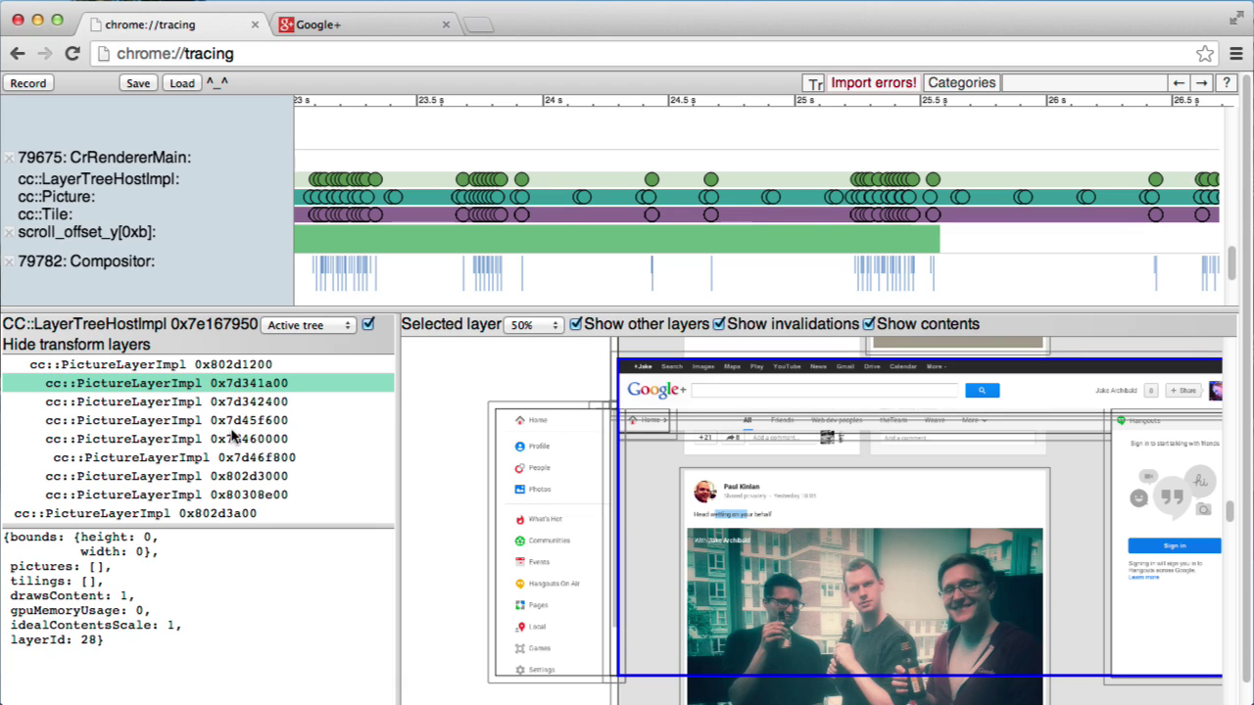
left_click(240, 402)
left_click(240, 420)
left_click(239, 439)
left_click(235, 459)
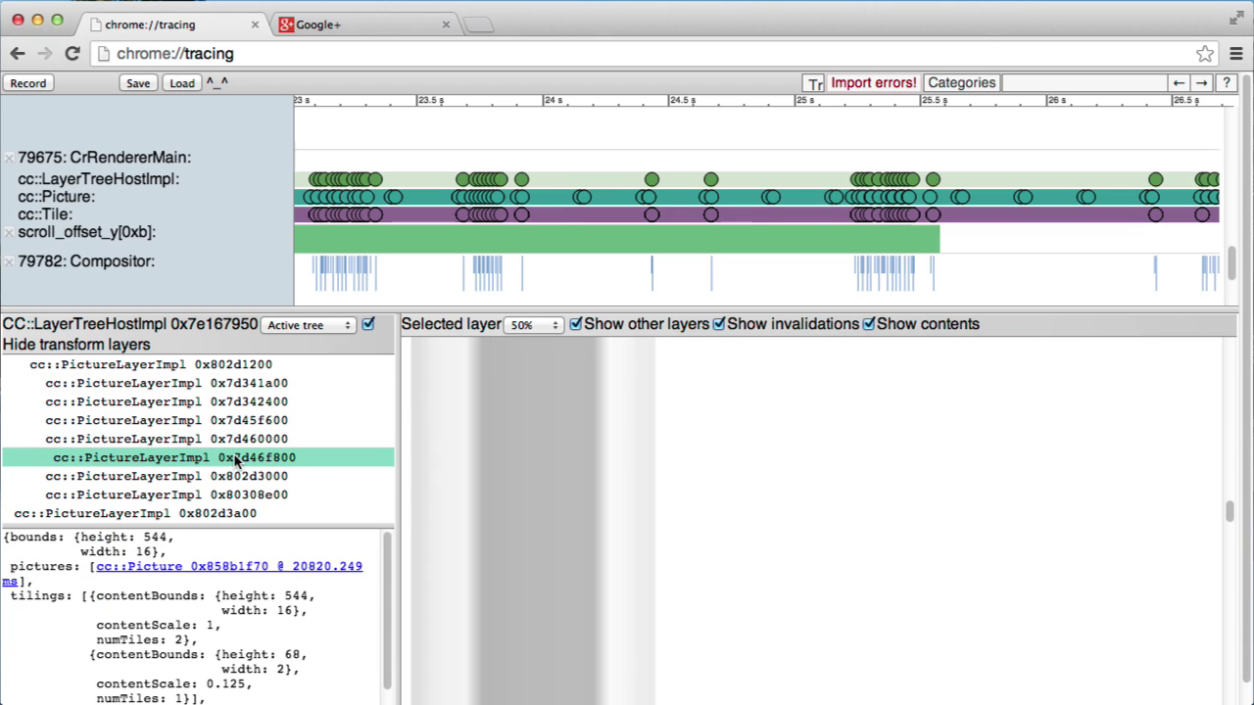
left_click(233, 477)
left_click(225, 495)
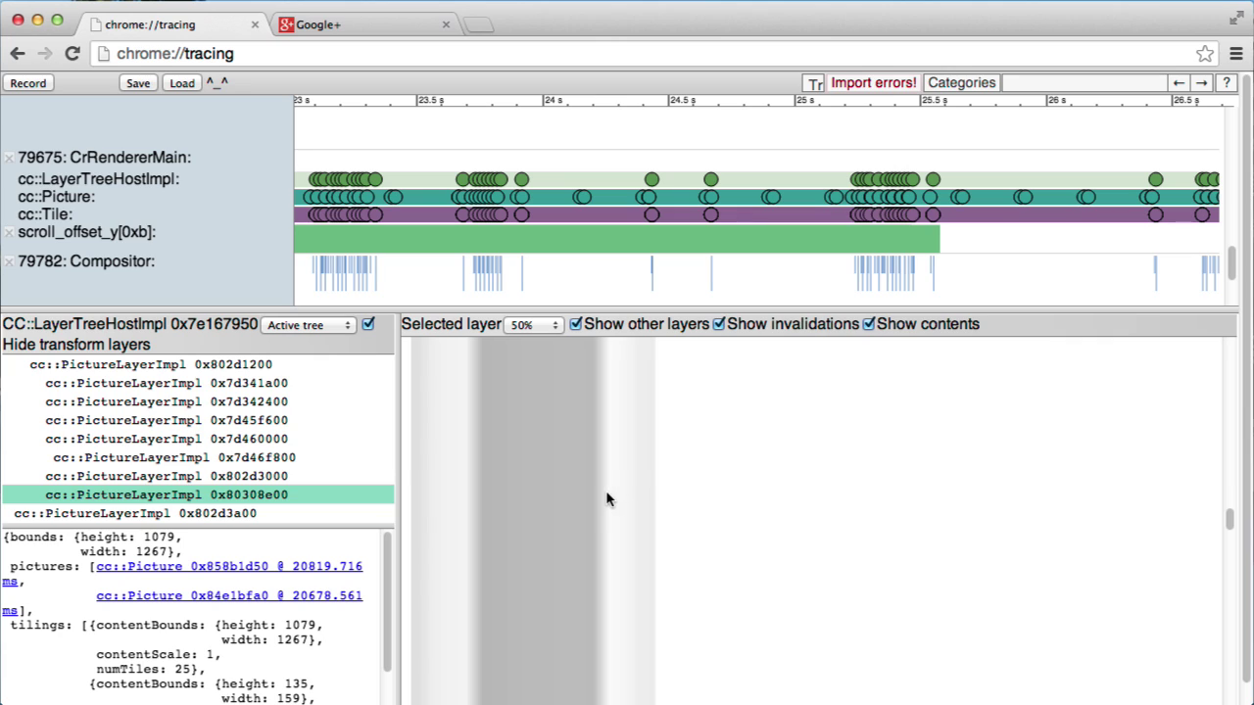
left_click(156, 514)
Step: Select picture layer 0x802d1200 and scroll to its tilings, GPU memory and layerId
left_click(176, 369)
scroll(301, 603, "down", 2)
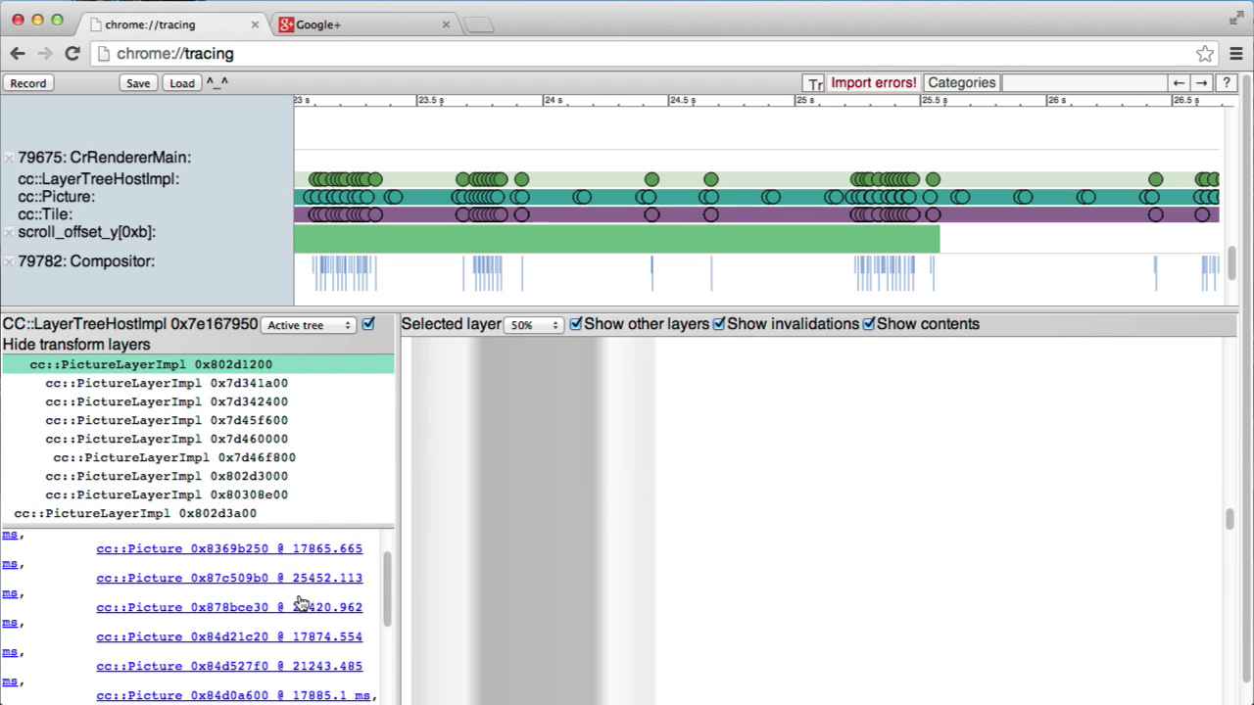
scroll(306, 612, "down", 5)
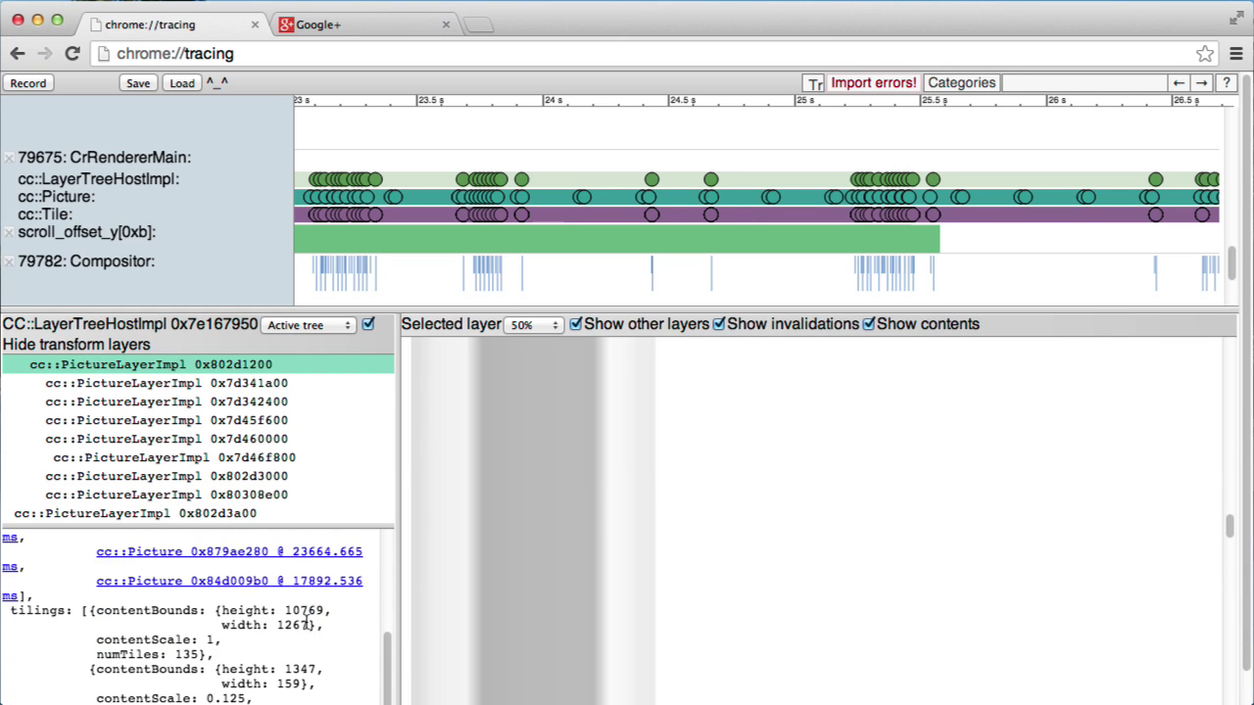
scroll(305, 616, "down", 3)
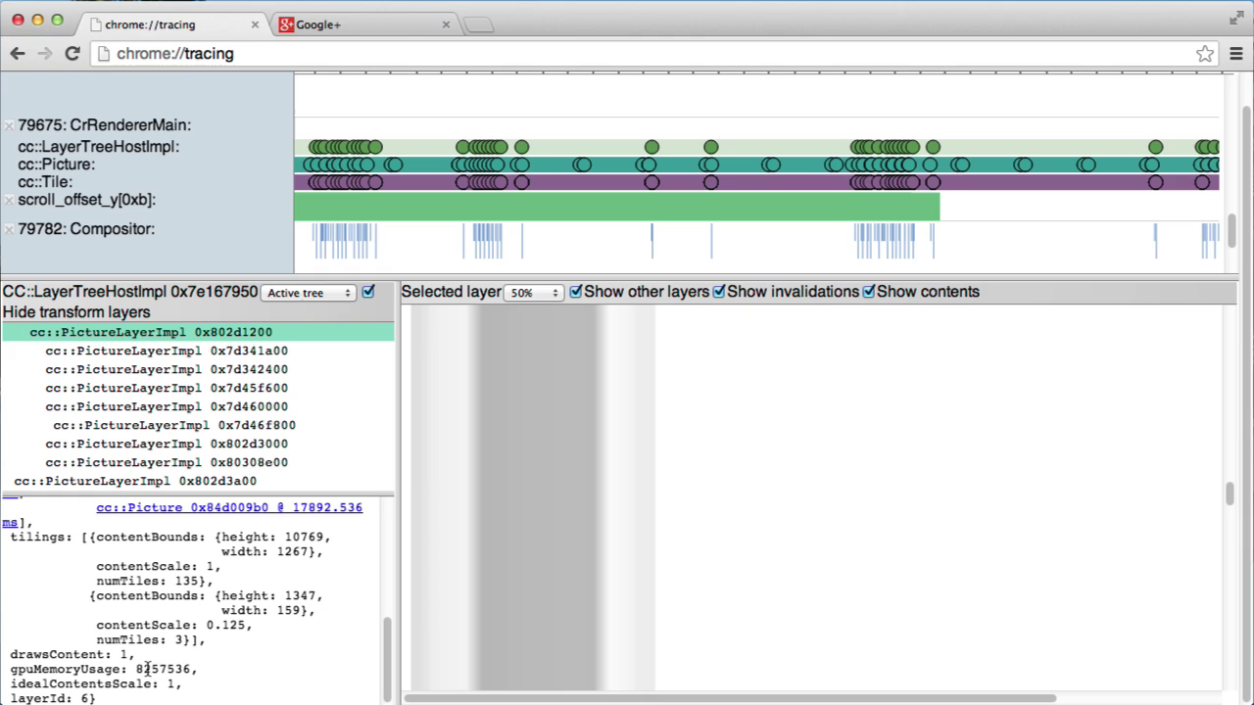
scroll(208, 595, "up", 3)
Step: Open the cc::Picture recorded at 17874.554 ms and save it as an .skp file
left_click(245, 544)
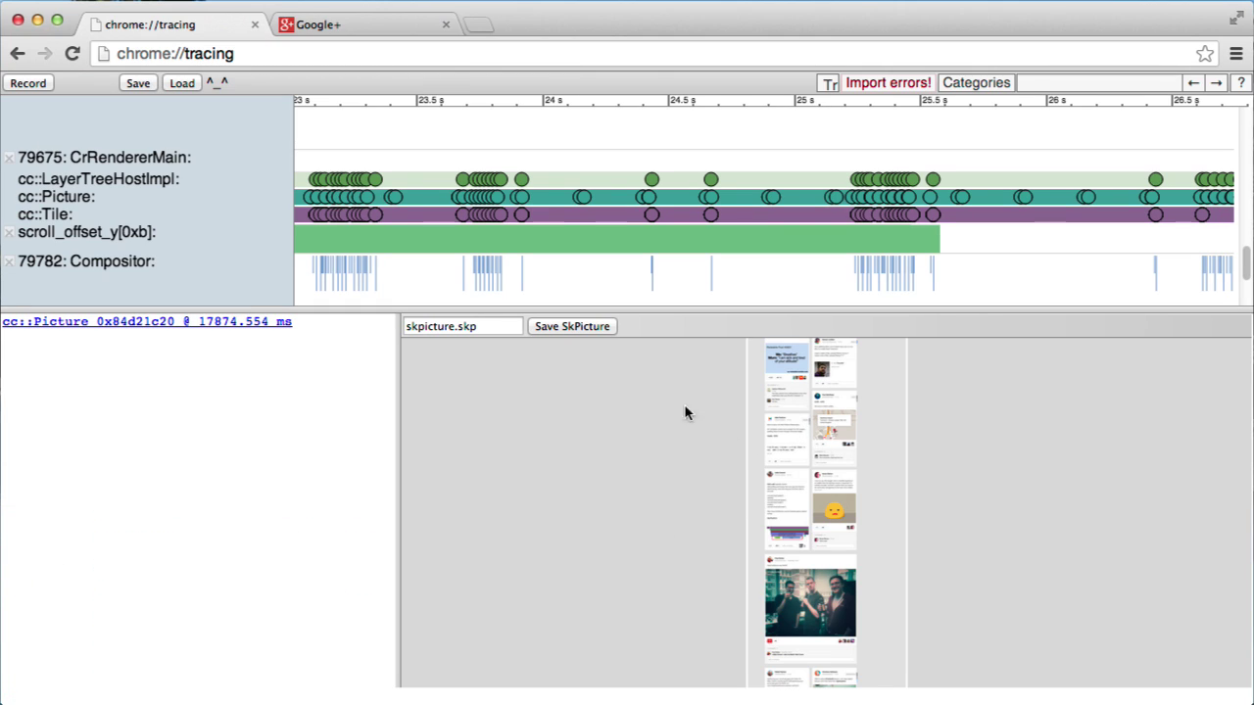
left_click(588, 327)
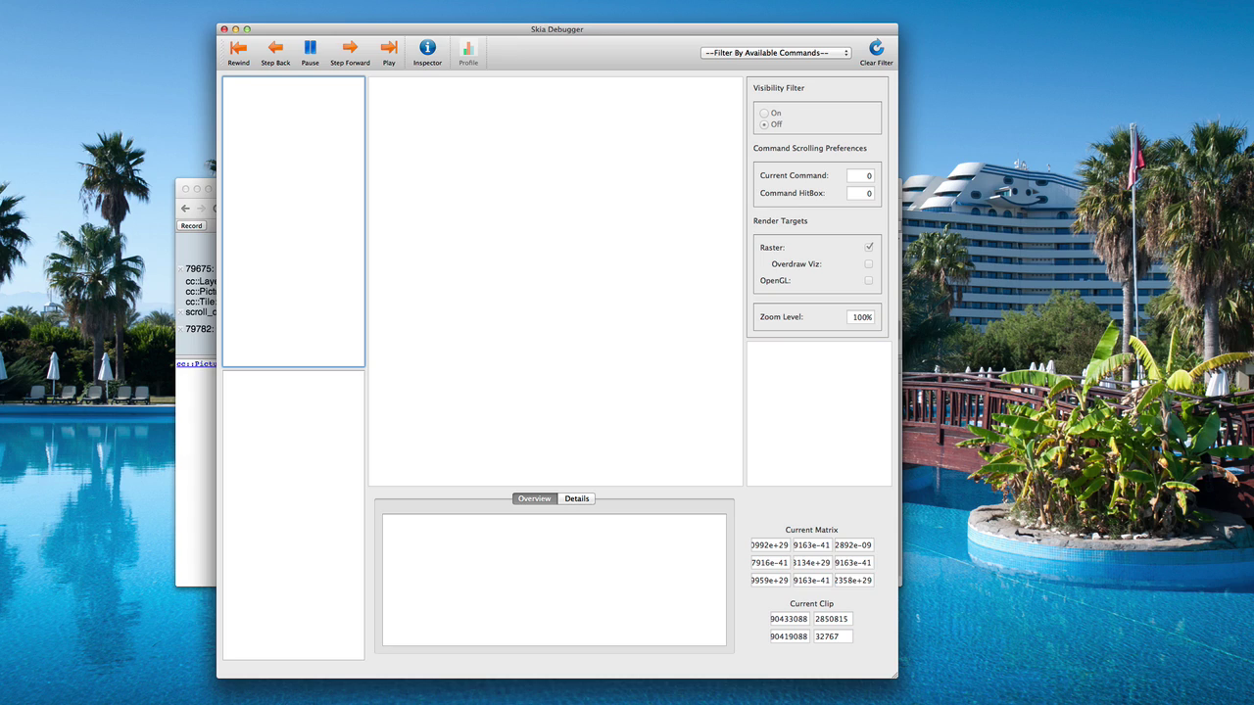
Step: Open skpicture (2).skp from the Downloads folder in Skia Debugger
key("super+o")
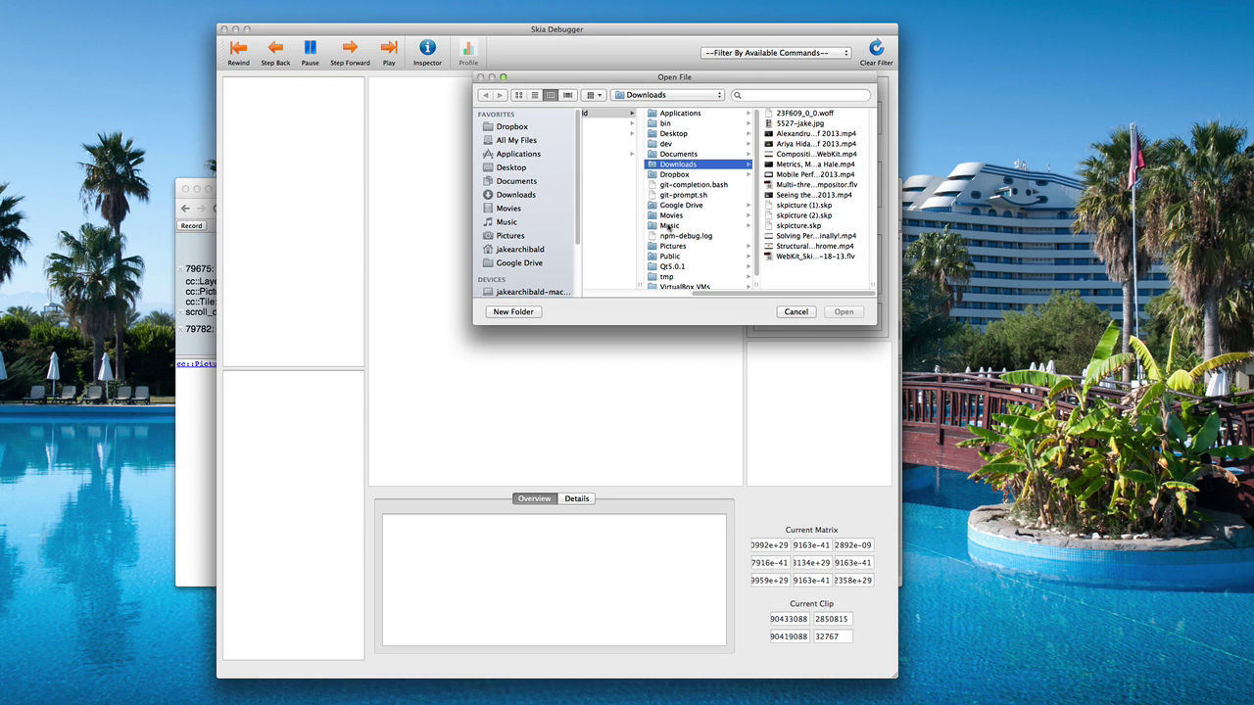
left_click(812, 215)
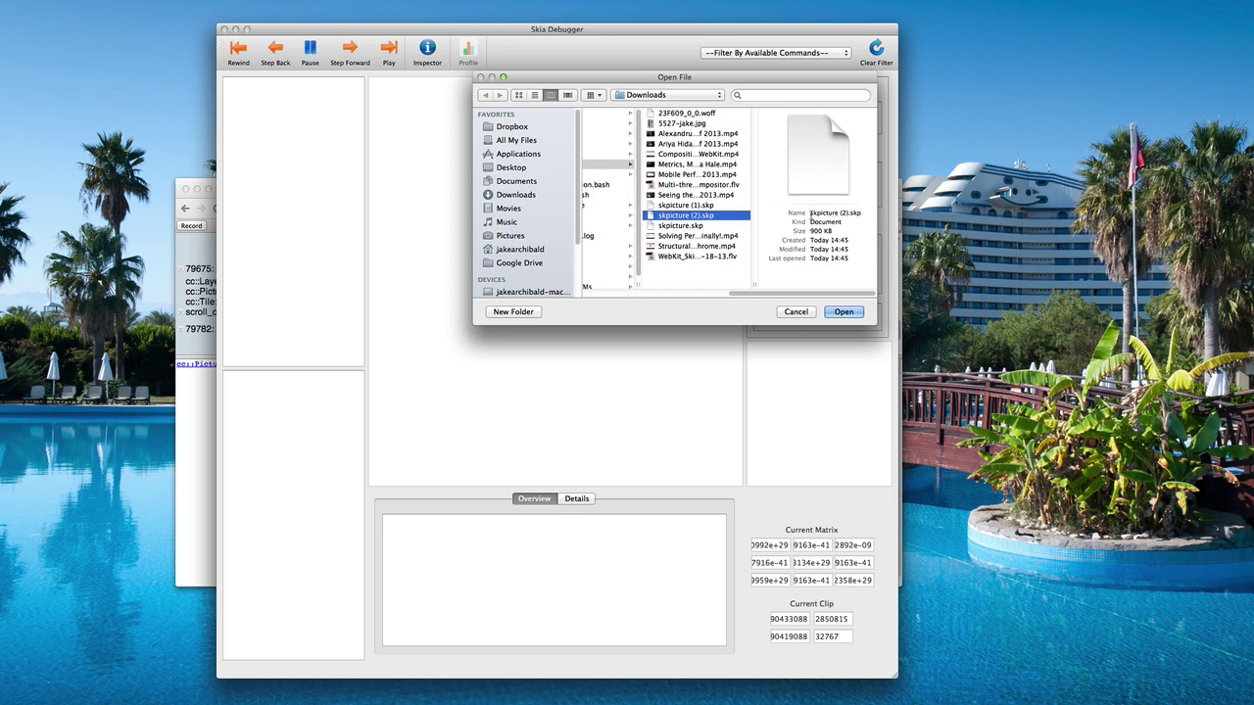
left_click(845, 313)
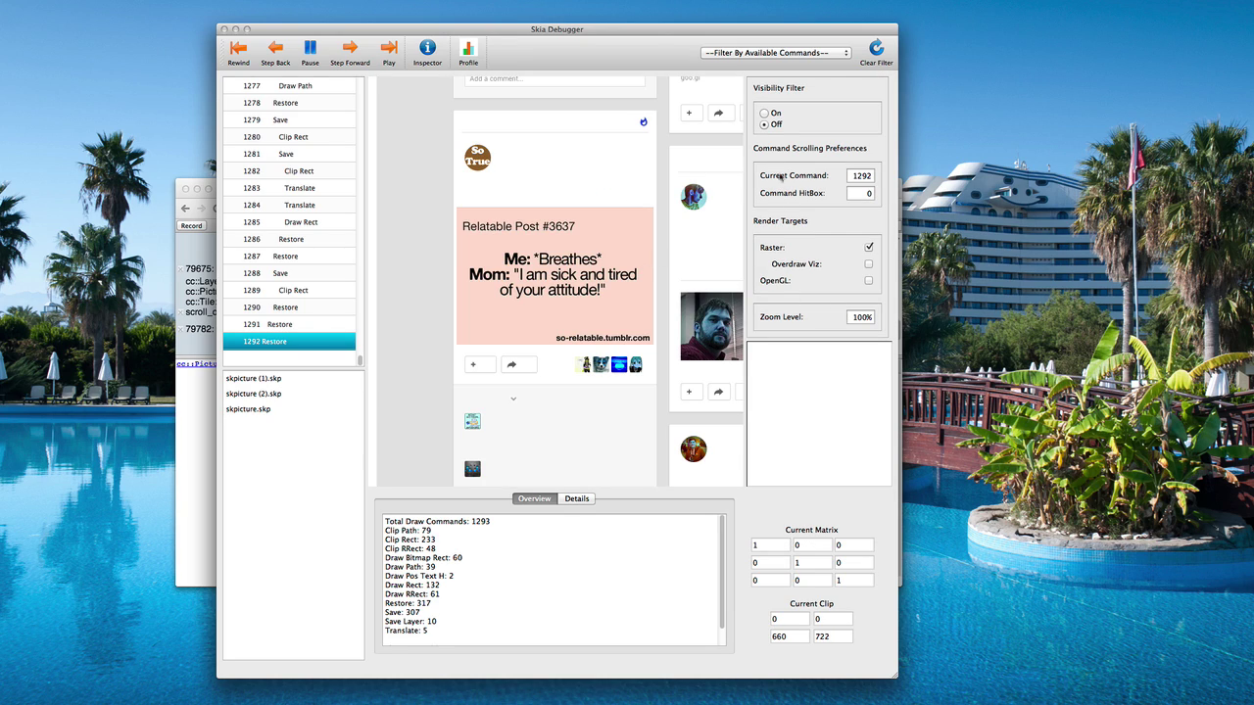
Step: Render with OpenGL instead of Raster and widen the debugger window
left_click(869, 281)
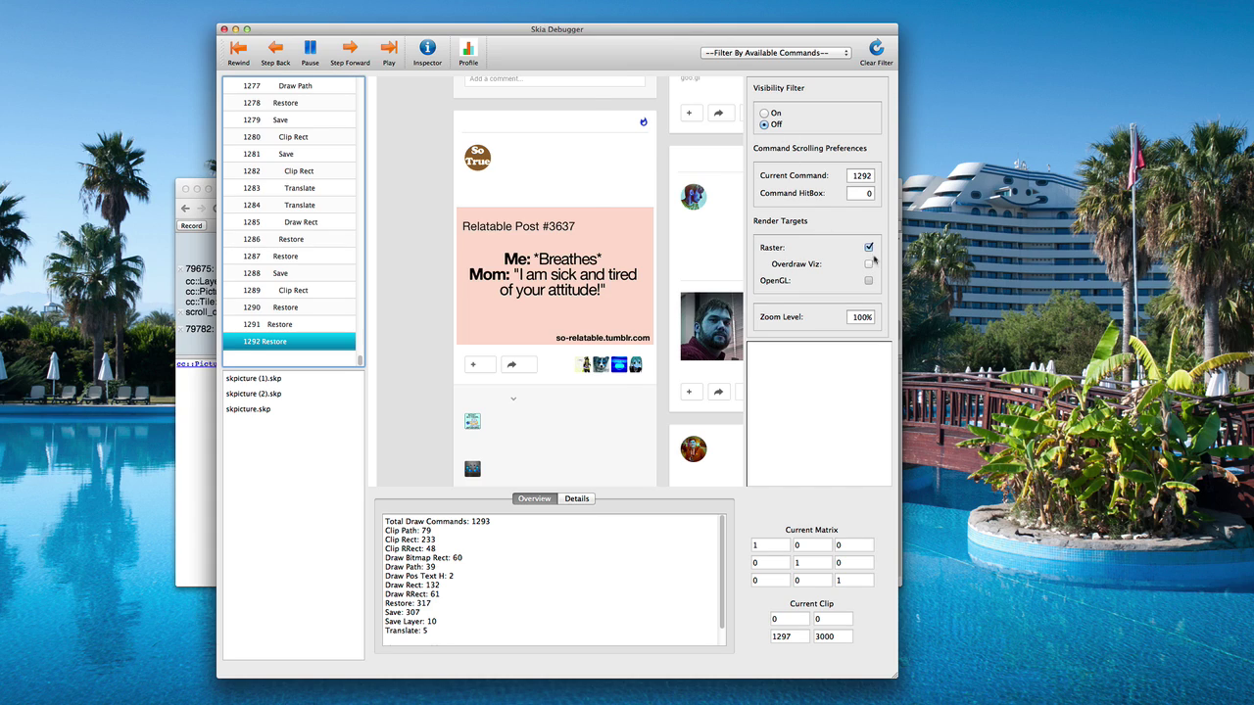
left_click(868, 248)
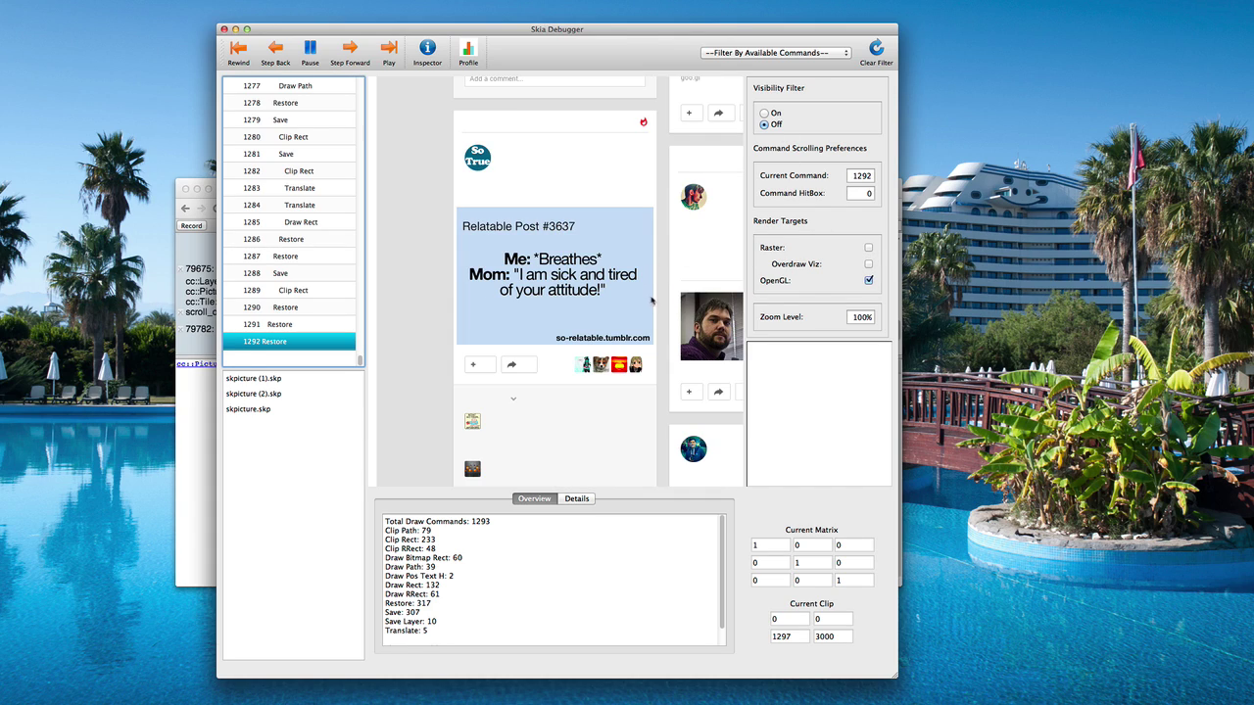
left_click_drag(894, 675, 1147, 626)
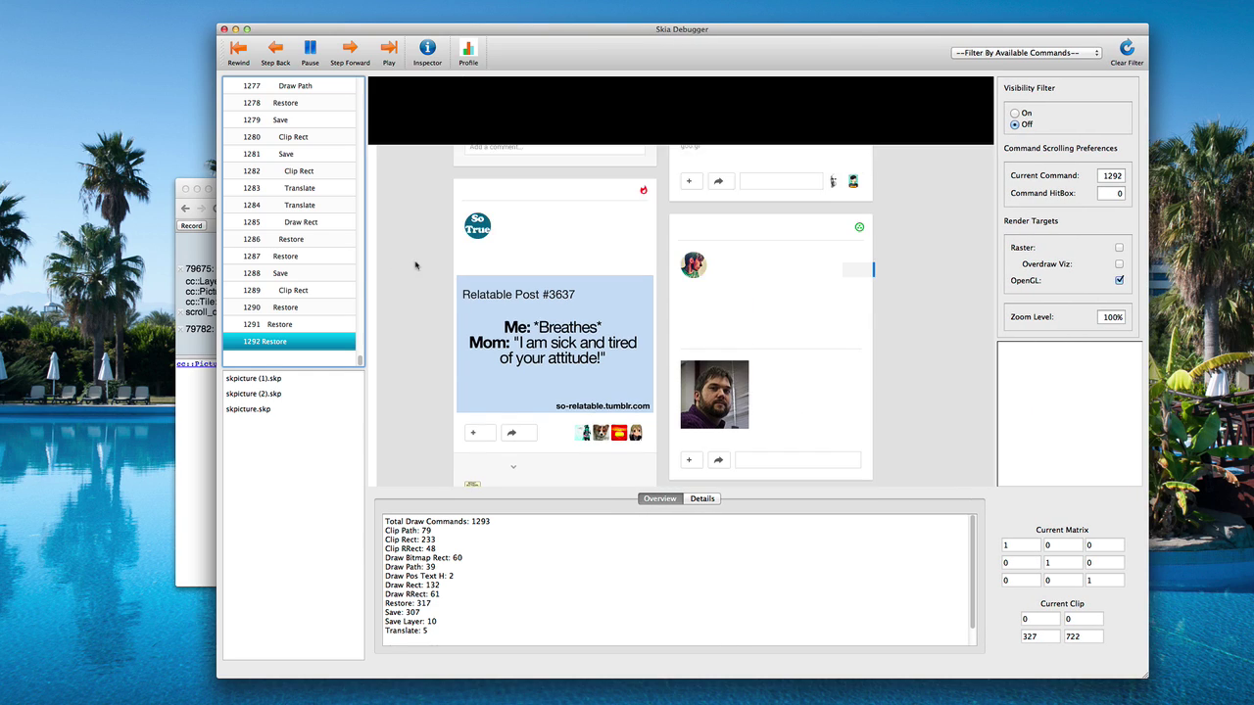
Step: Step the current draw command back to 1281
left_click(284, 222)
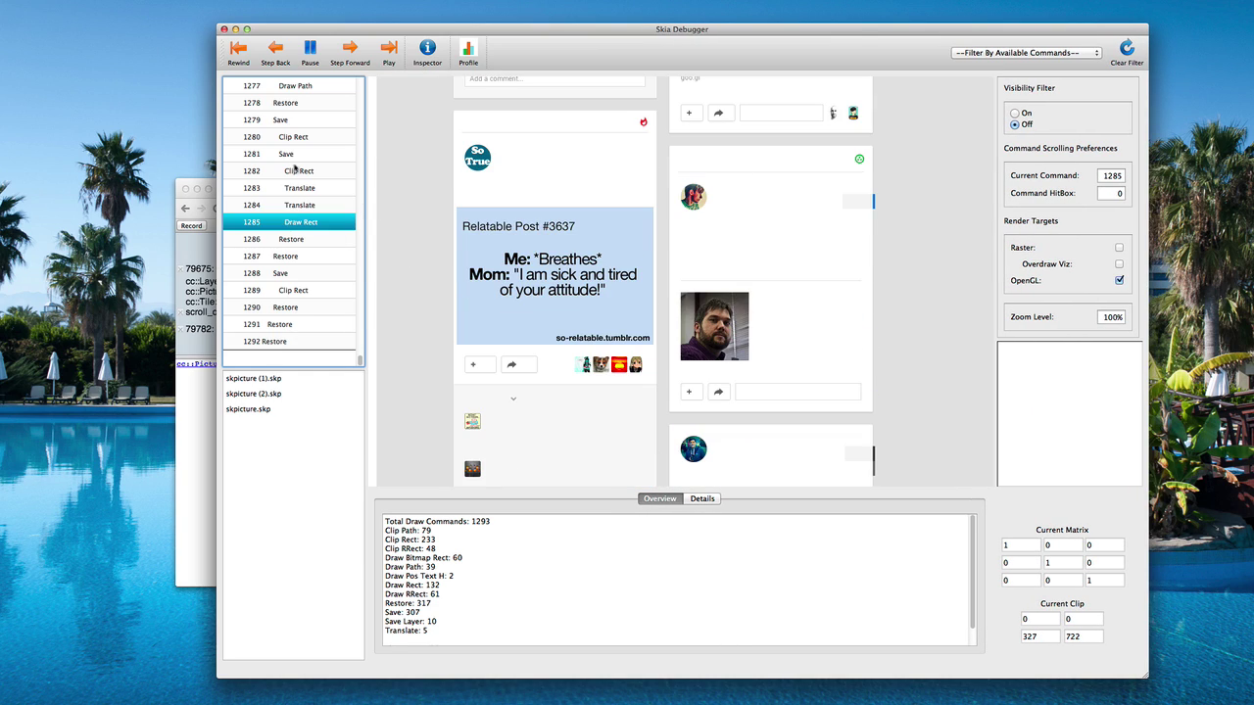
left_click(292, 157)
scroll(292, 156, "up", 7)
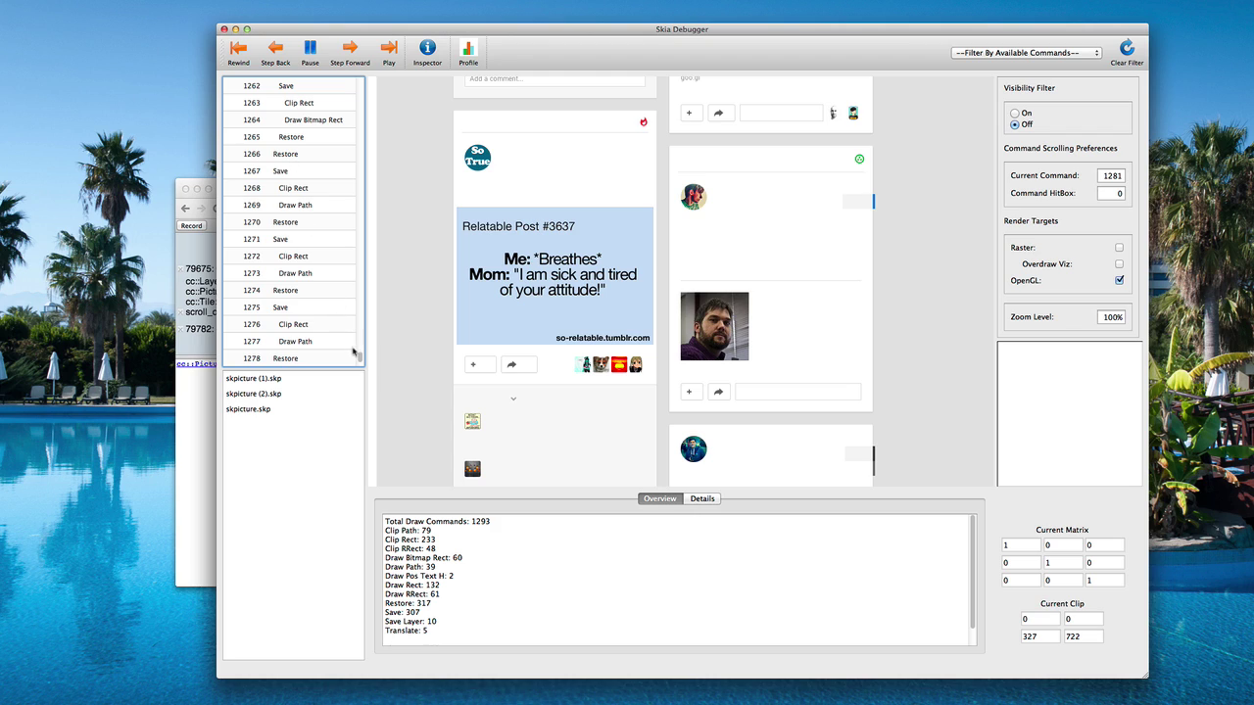
Step: Restart at command 11 and step forward through the draws to the 265 Clip Path
left_click_drag(360, 357, 359, 91)
left_click(316, 101)
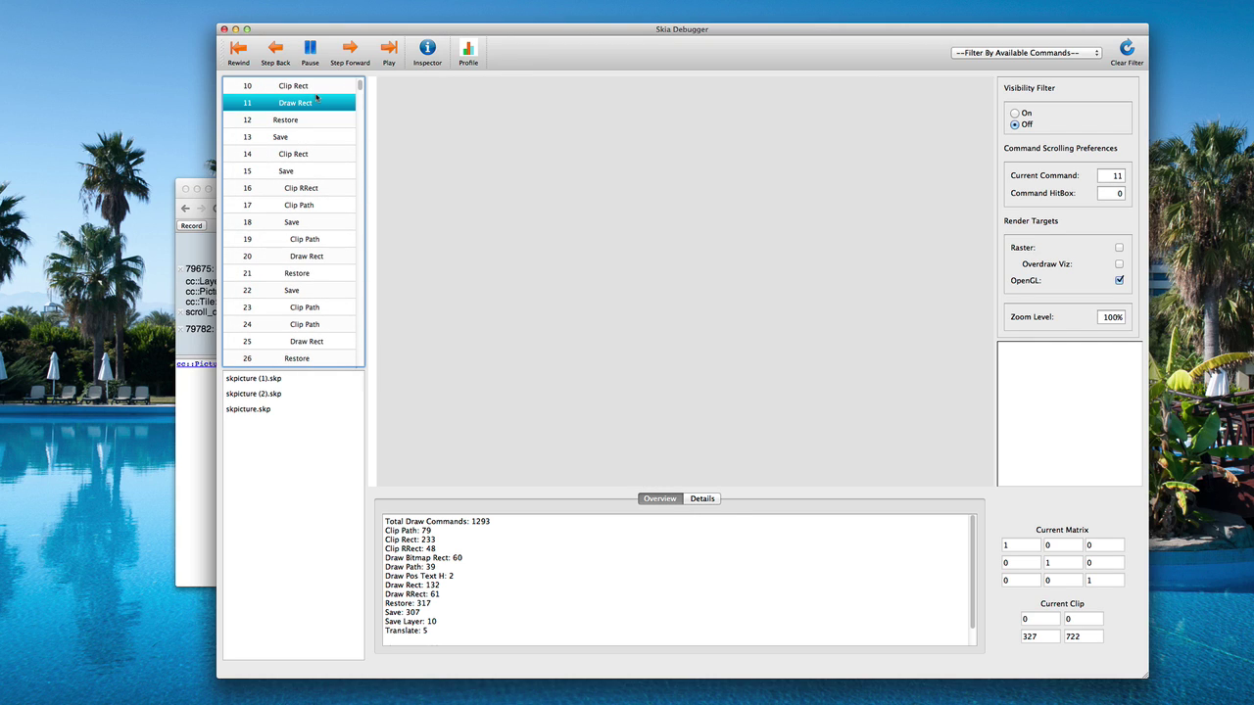
key("Down")
key("Down")
key("Down")
key("Down")
key("Down")
key("Down")
key("Down")
key("Down")
key("Down")
key("Down")
key("Down")
key("Down")
key("Down")
key("Down")
key("Down")
key("Down")
key("Down")
key("Down")
key("Down")
key("Down")
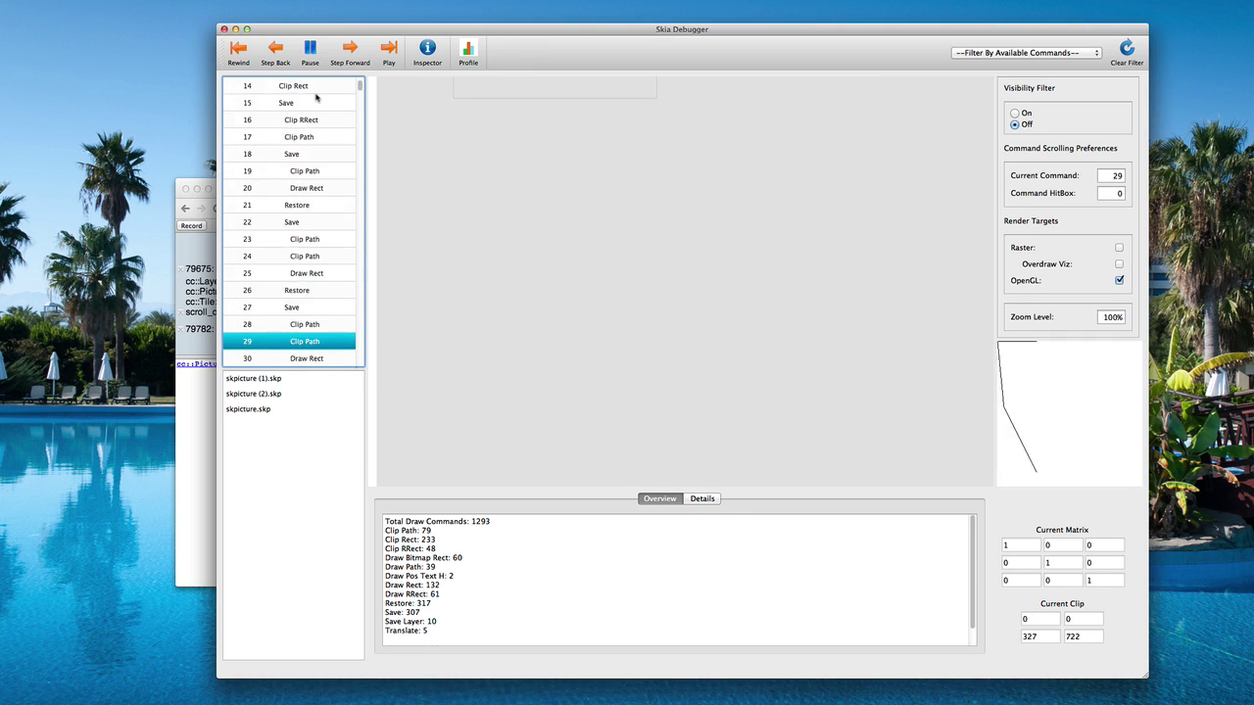
key("Down")
key("Down")
key("Down")
key("Down")
key("Down")
key("Down")
key("Down")
key("Down")
key("Down")
key("Down")
key("Down")
key("Down")
key("Down")
key("Down")
key("Down")
key("Down")
key("Down")
key("Down")
key("Down")
key("Down")
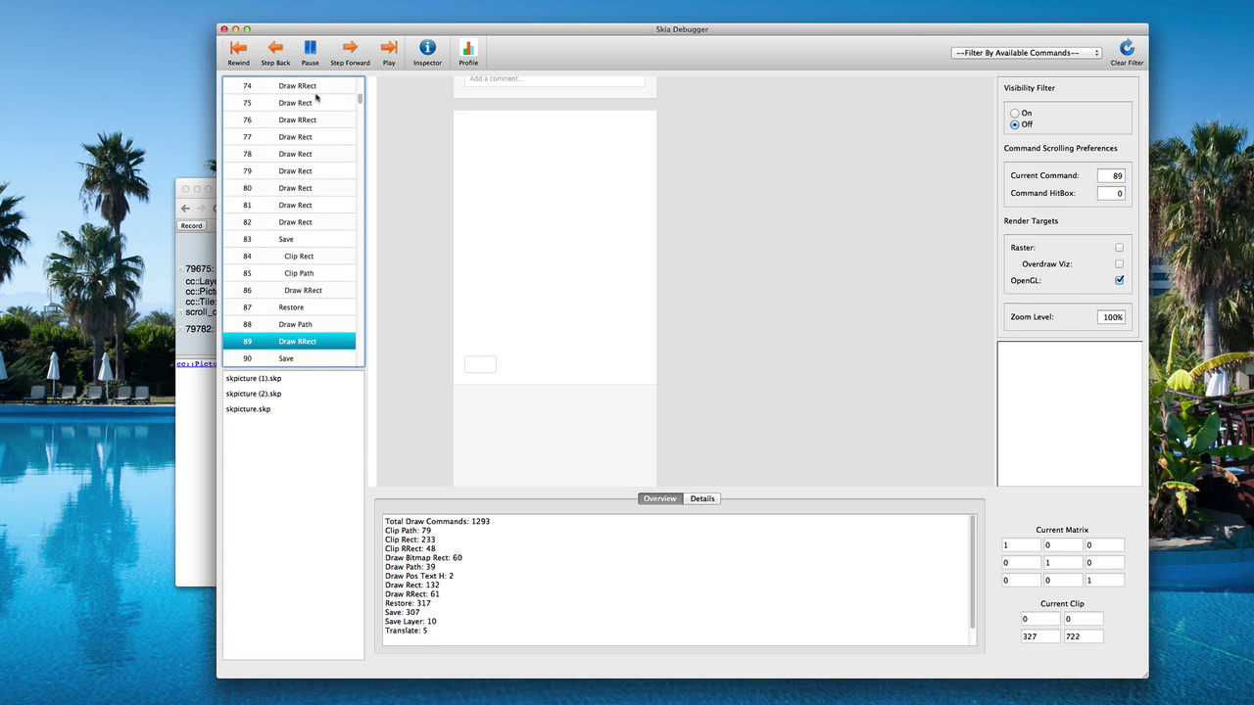
key("Down")
key("Down")
key("Down")
key("Down")
key("Down")
key("Down")
key("Down")
key("Down")
key("Down")
key("Down")
key("Down")
key("Down")
key("Down")
key("Down")
key("Down")
key("Down")
key("Down")
key("Down")
key("Down")
key("Down")
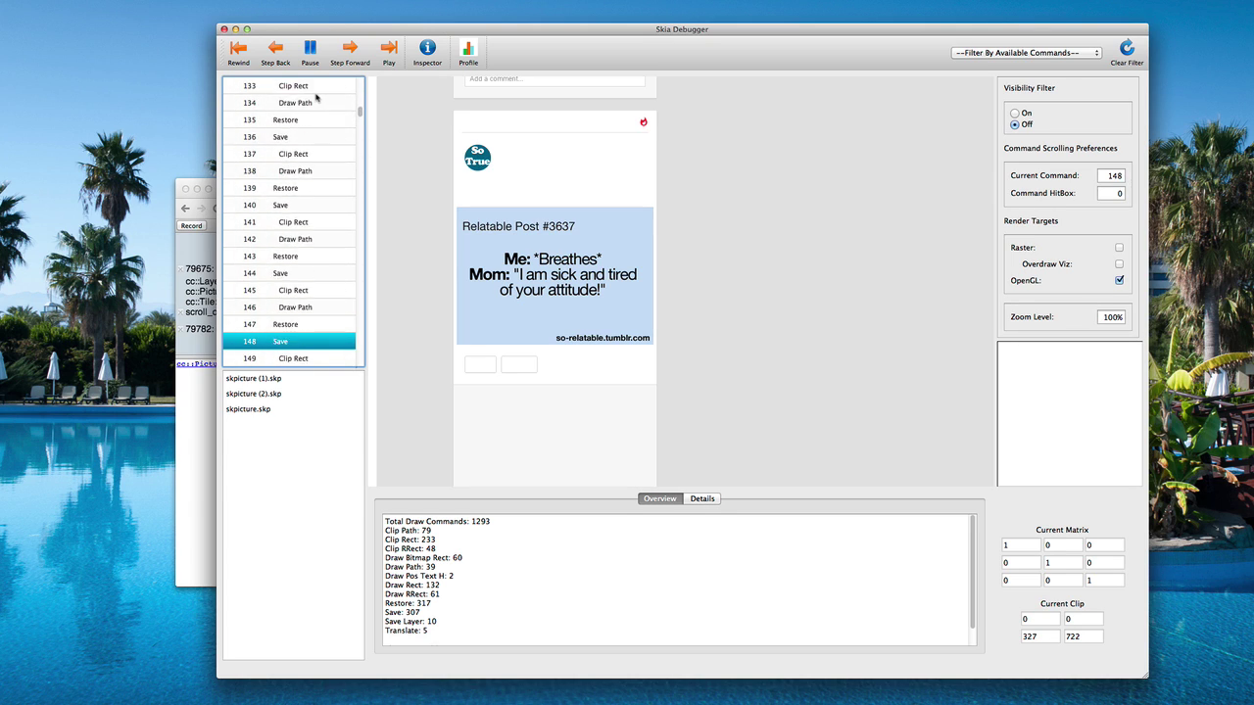
key("Down")
key("Down")
key("Down")
key("Down")
key("Down")
key("Down")
key("Down")
key("Down")
key("Down")
key("Down")
key("Down")
key("Down")
key("Down")
key("Down")
key("Down")
key("Down")
key("Down")
key("Down")
key("Down")
key("Down")
key("Down")
key("Down")
key("Down")
key("Down")
key("Down")
key("Down")
key("Down")
key("Down")
key("Down")
key("Down")
key("Down")
key("Down")
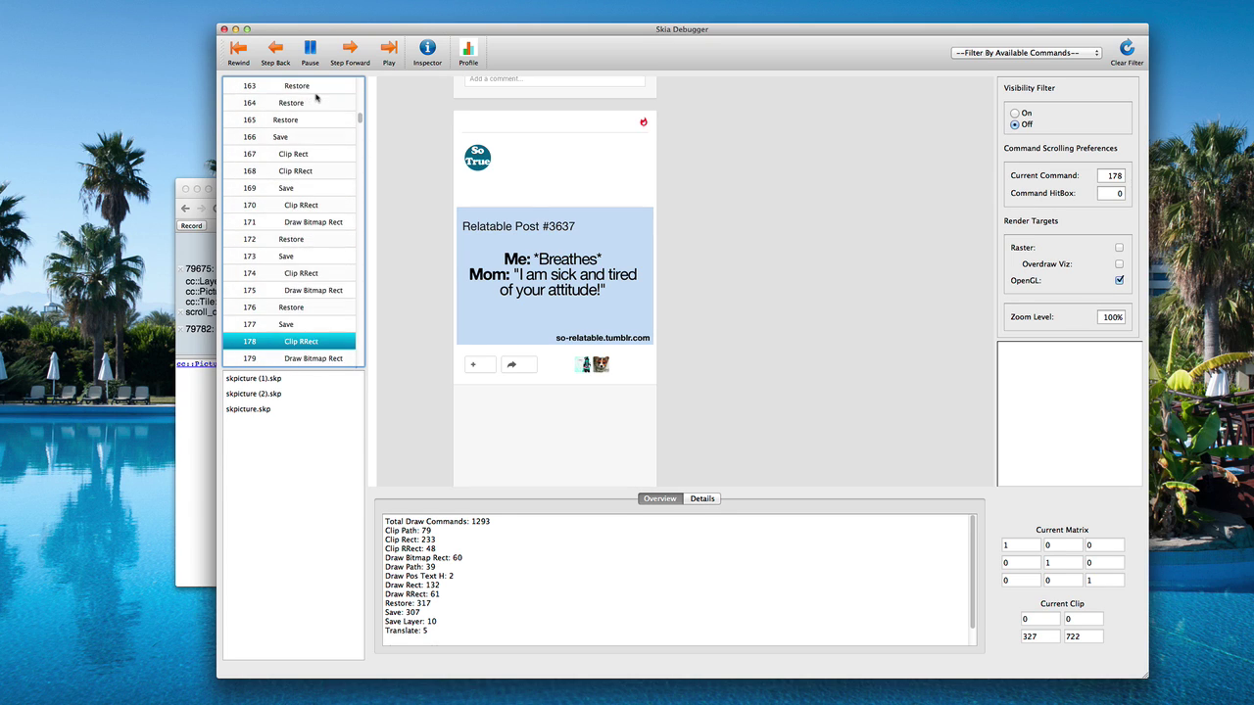
key("Down")
key("Down")
key("Down")
key("Down")
key("Down")
key("Down")
key("Down")
key("Down")
key("Down")
key("Down")
key("Down")
key("Down")
key("Down")
key("Down")
key("Down")
key("Down")
key("Down")
key("Down")
key("Down")
key("Down")
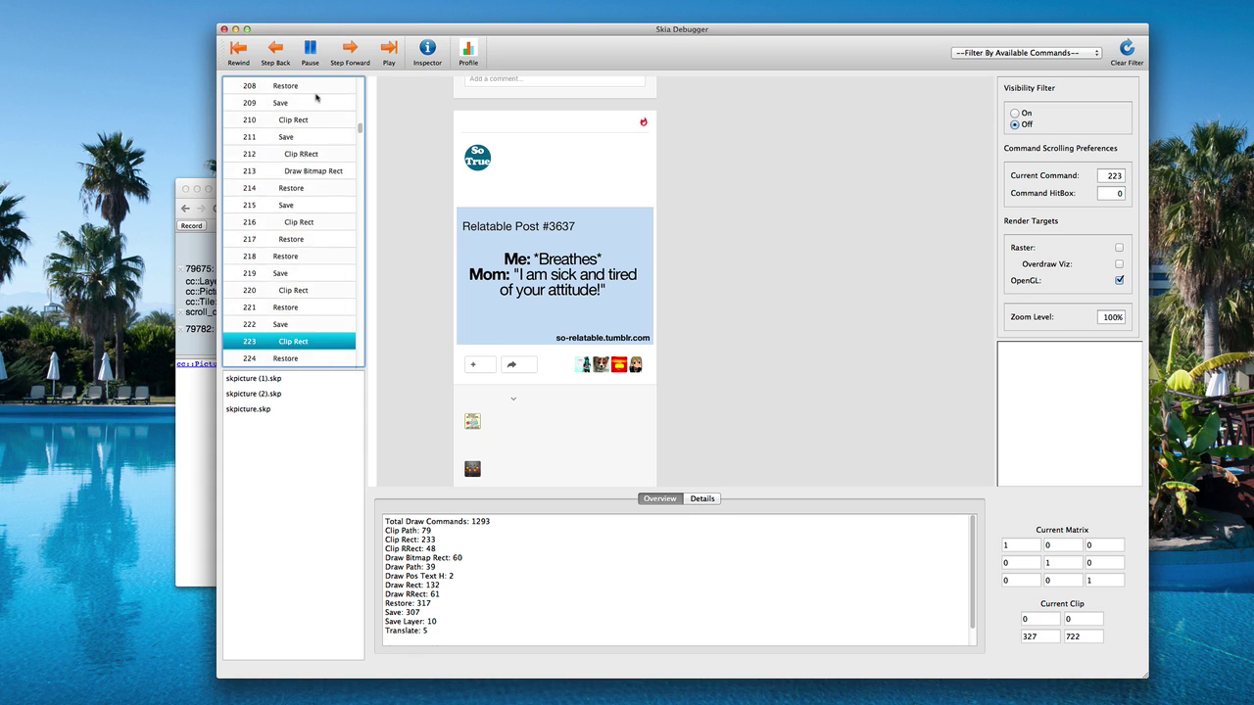
key("Up")
key("Up")
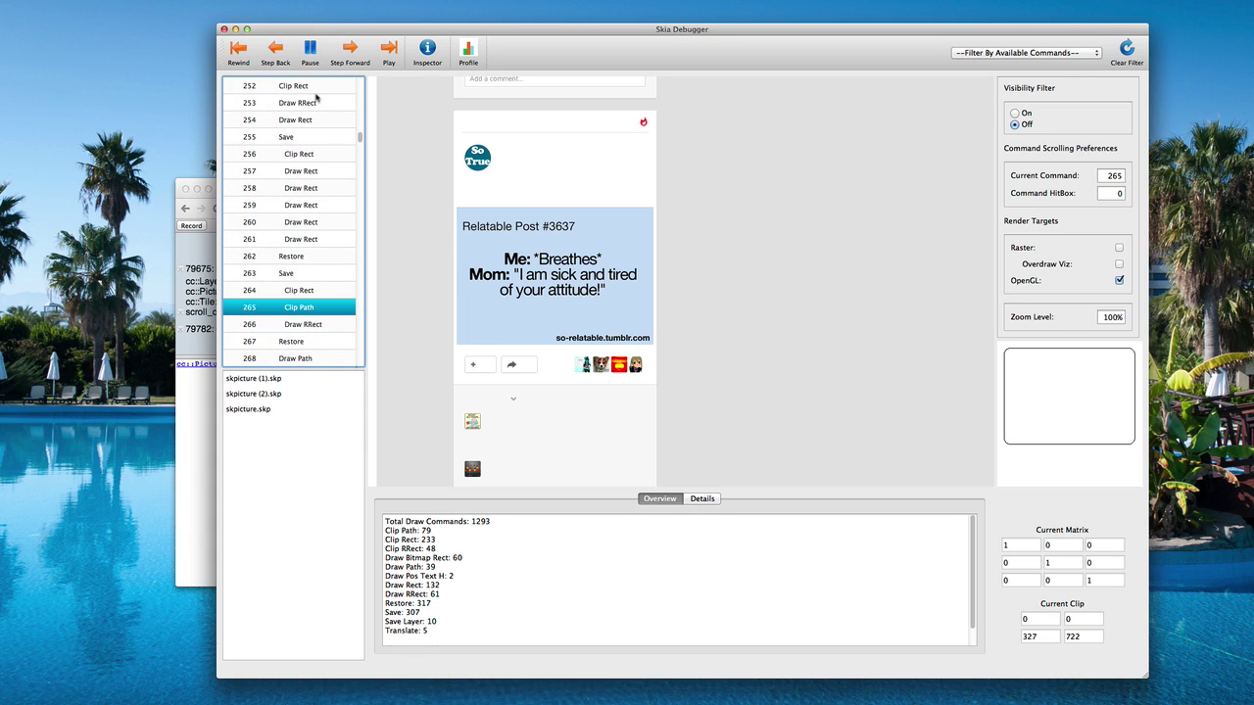